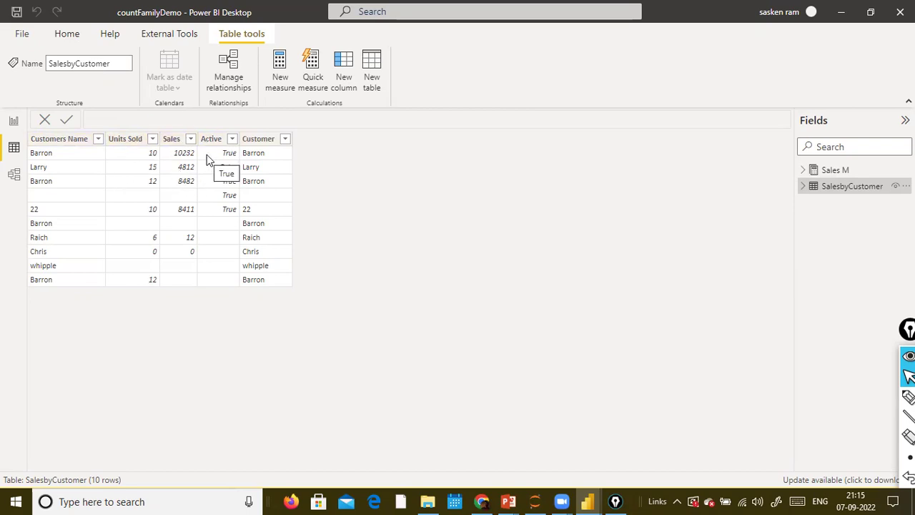
# Compare the SalesbyCustomer data table with the table visual on report Page 1.
pyautogui.click(14, 123)
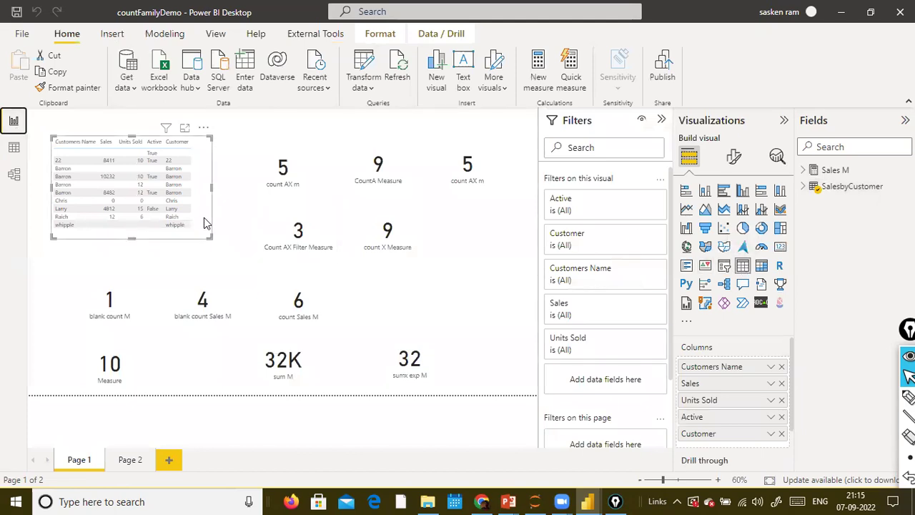
pyautogui.click(22, 148)
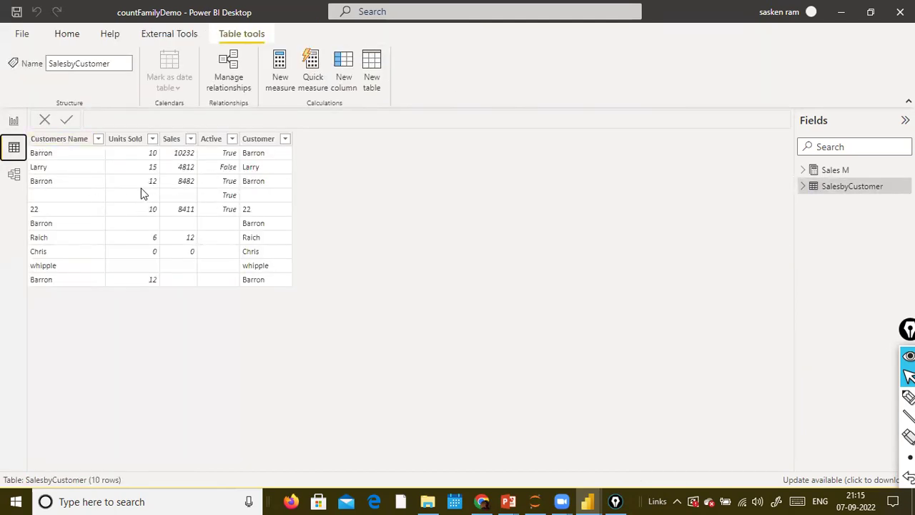
pyautogui.click(16, 123)
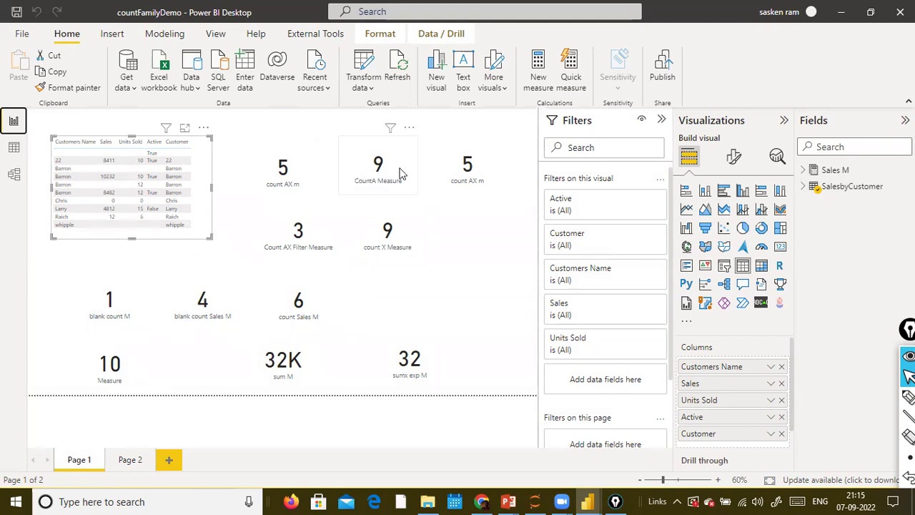
# Examine the COUNT formula of the count Sales M measure behind its card on Page 1.
pyautogui.click(311, 299)
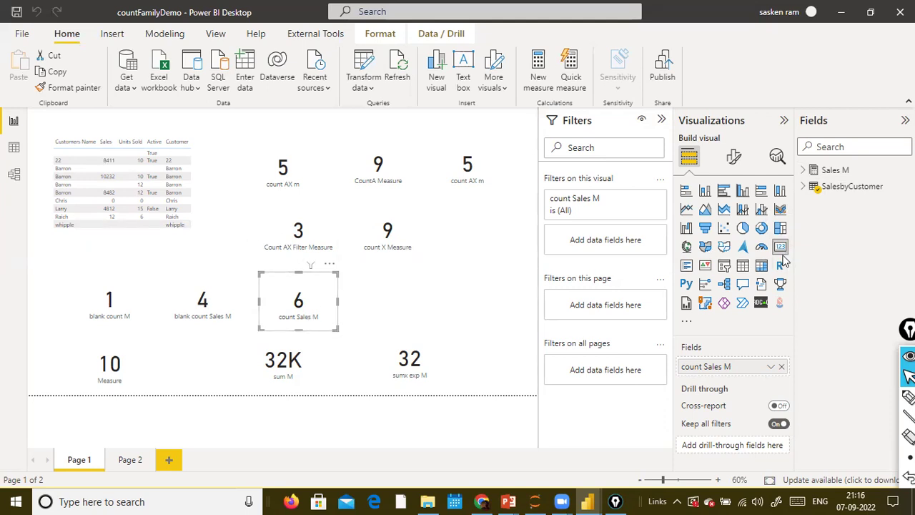
pyautogui.click(805, 186)
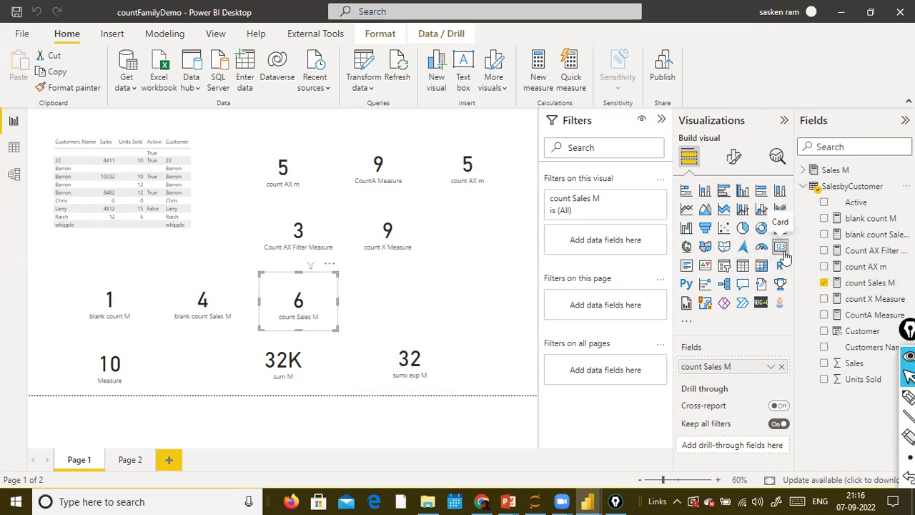
pyautogui.click(871, 285)
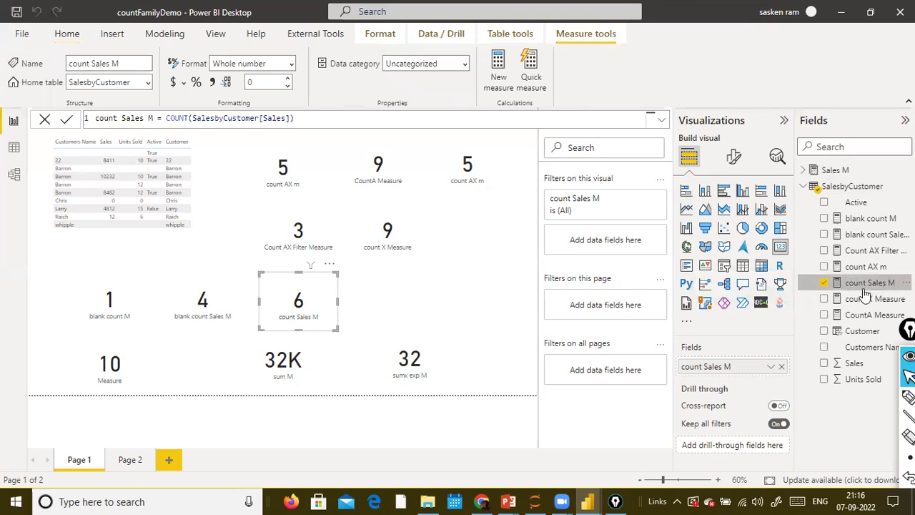
pyautogui.click(303, 120)
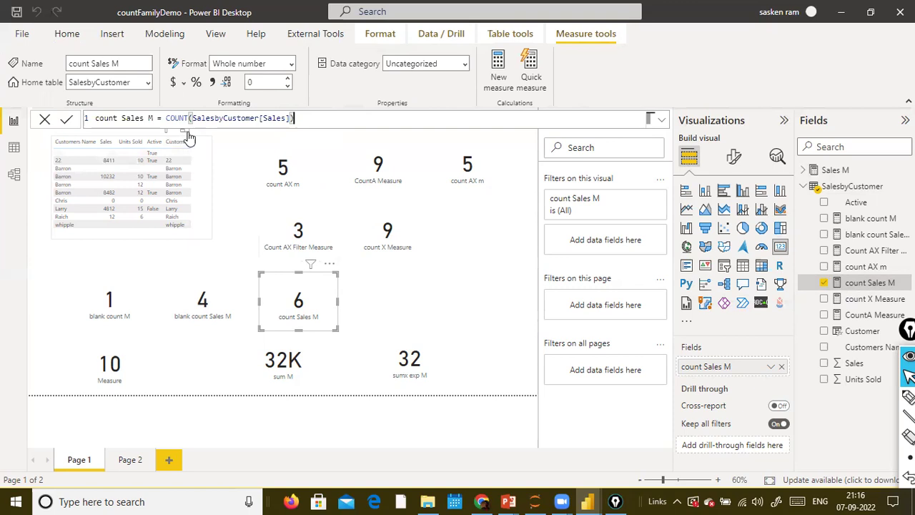
pyautogui.click(275, 123)
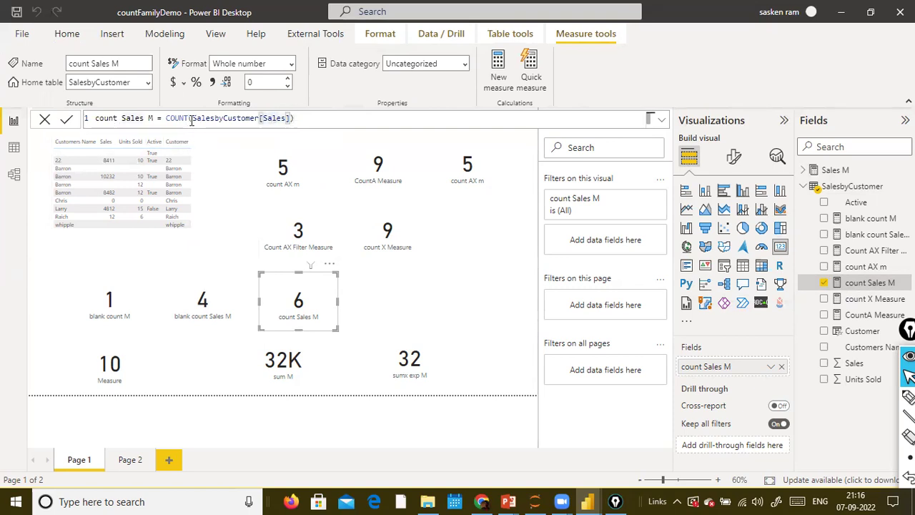
pyautogui.click(273, 120)
# Display the CountA Measure formula and draw a red annotation arrow pointing at its card.
pyautogui.click(398, 185)
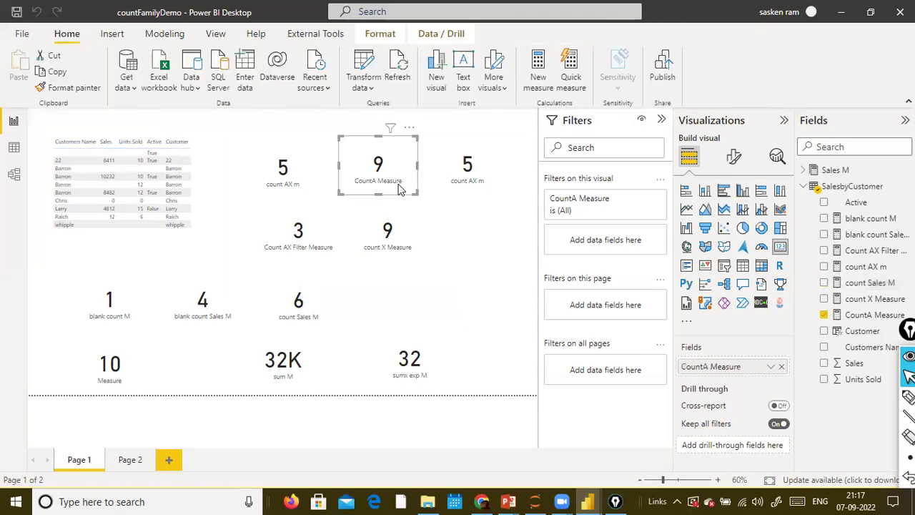
pyautogui.click(862, 314)
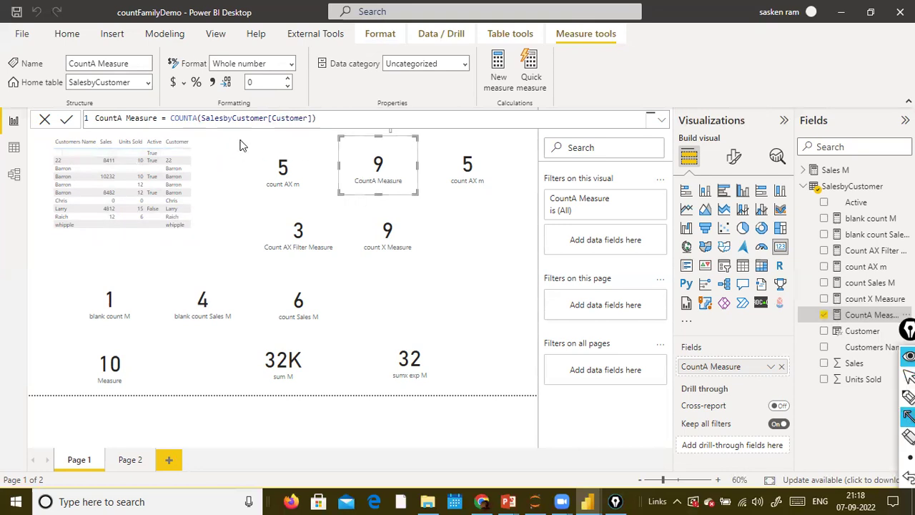
pyautogui.moveTo(240, 140); pyautogui.dragTo(332, 150)
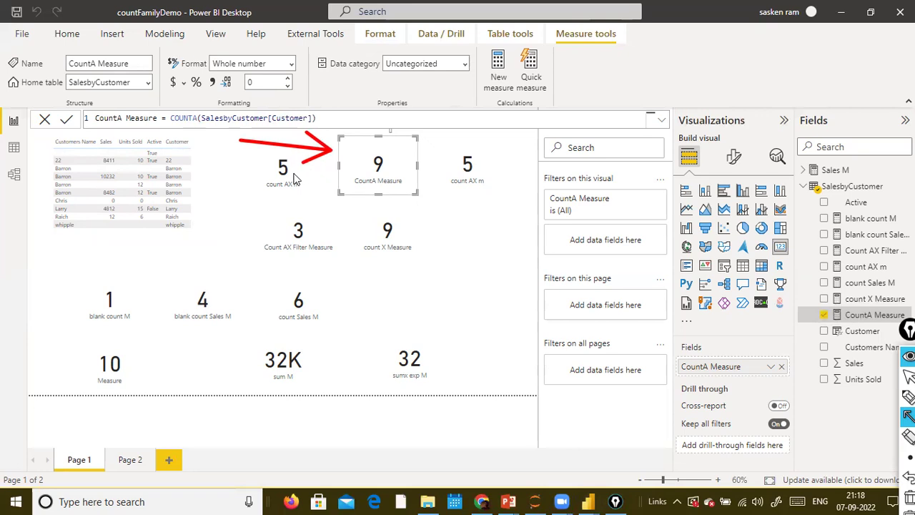
pyautogui.hotkey('ctrl', 'shift', '2')
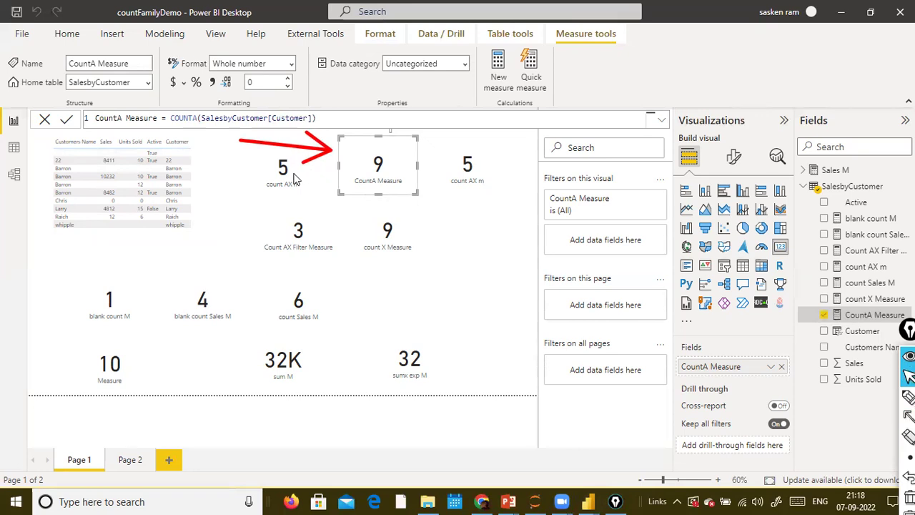
# Move the CountA Measure card down beside the count X Measure card and clear the selection.
pyautogui.moveTo(401, 189); pyautogui.dragTo(394, 238)
pyautogui.click(392, 247)
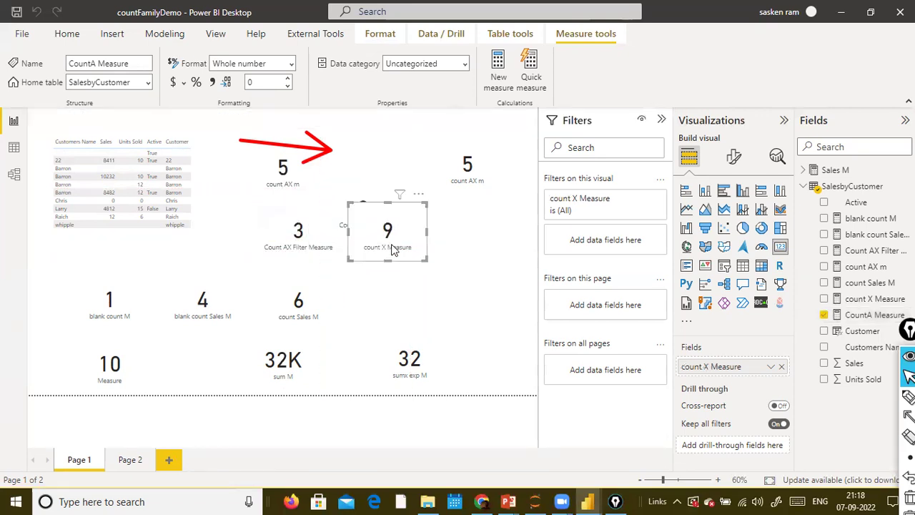
pyautogui.click(26, 193)
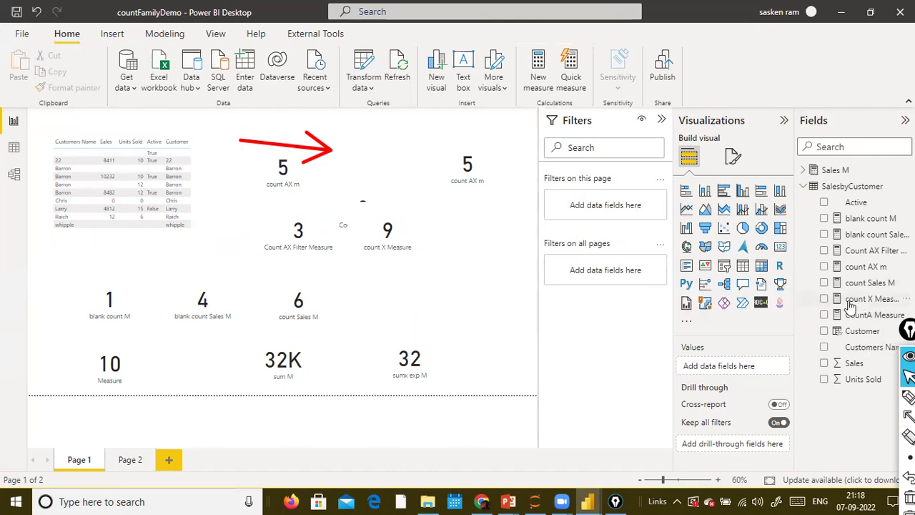
# Examine the COUNTX formula of the count X Measure in the enlarged formula editor and close it without changes.
pyautogui.click(407, 240)
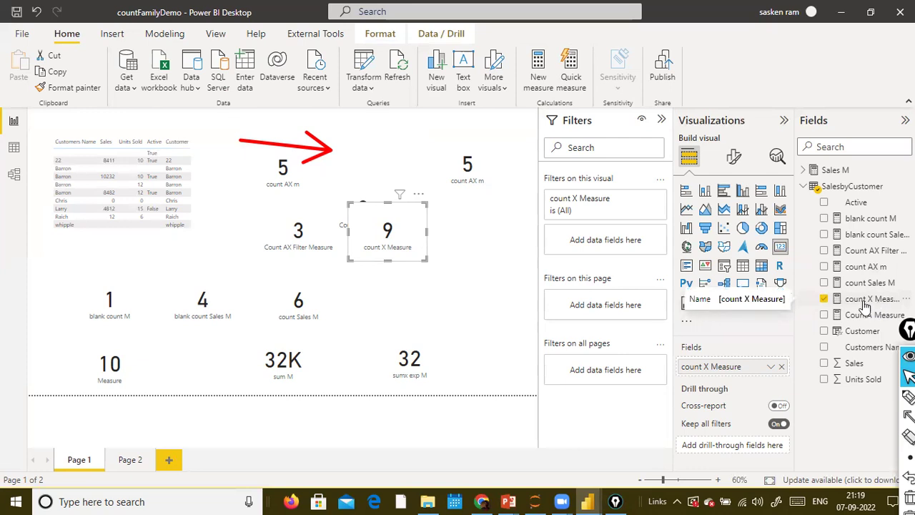
pyautogui.click(865, 304)
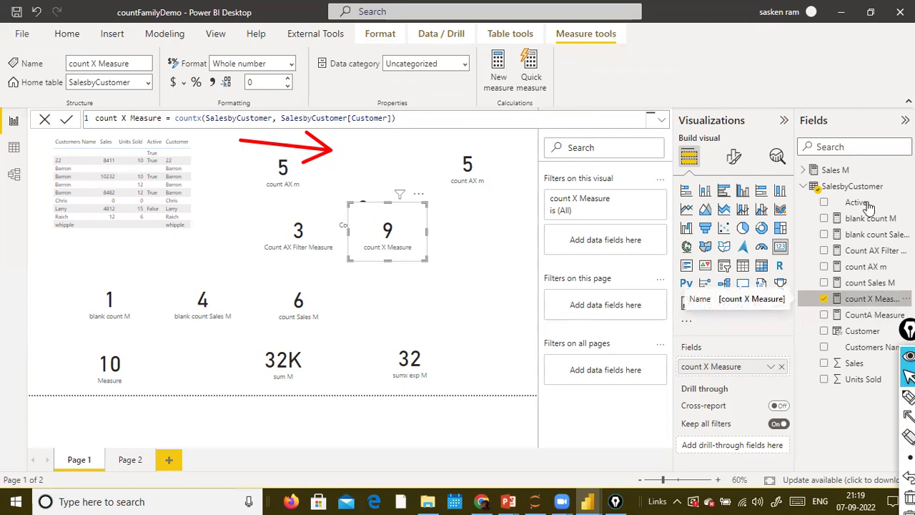
pyautogui.click(206, 118)
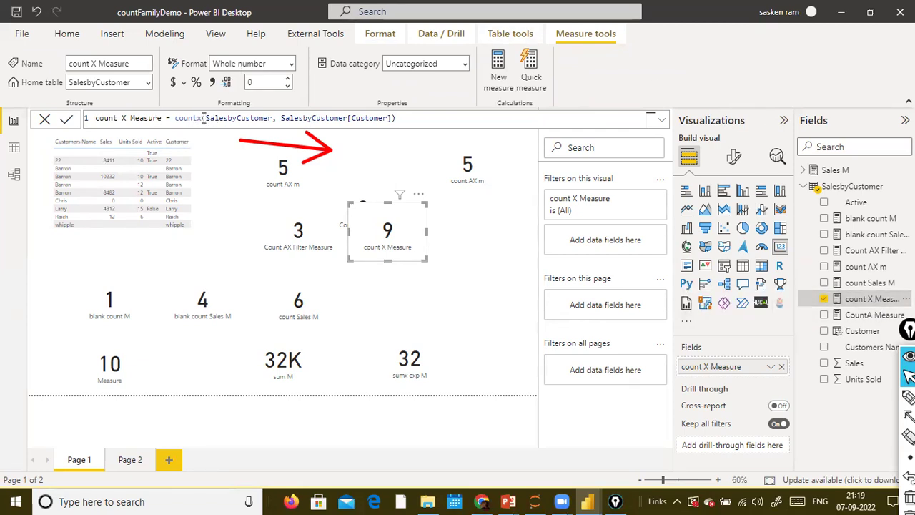
pyautogui.press('Left')
pyautogui.press('Left')
pyautogui.press('Right')
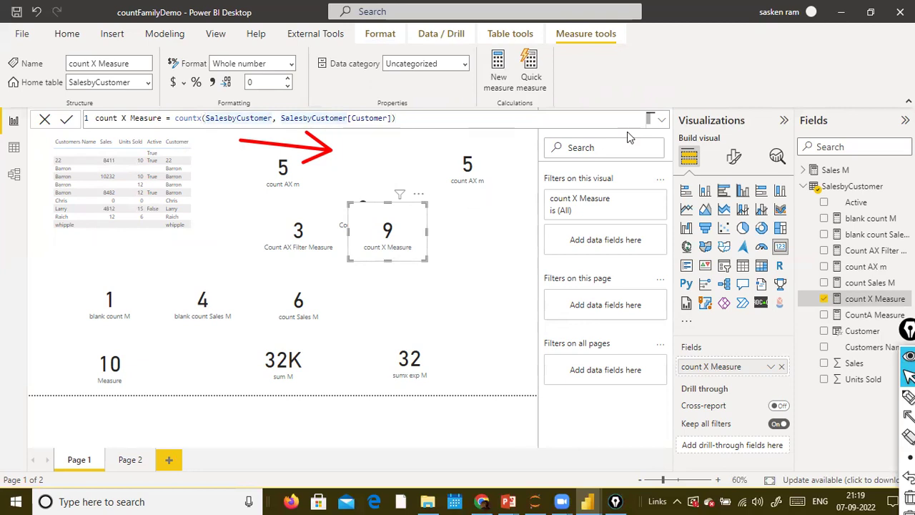
pyautogui.click(660, 121)
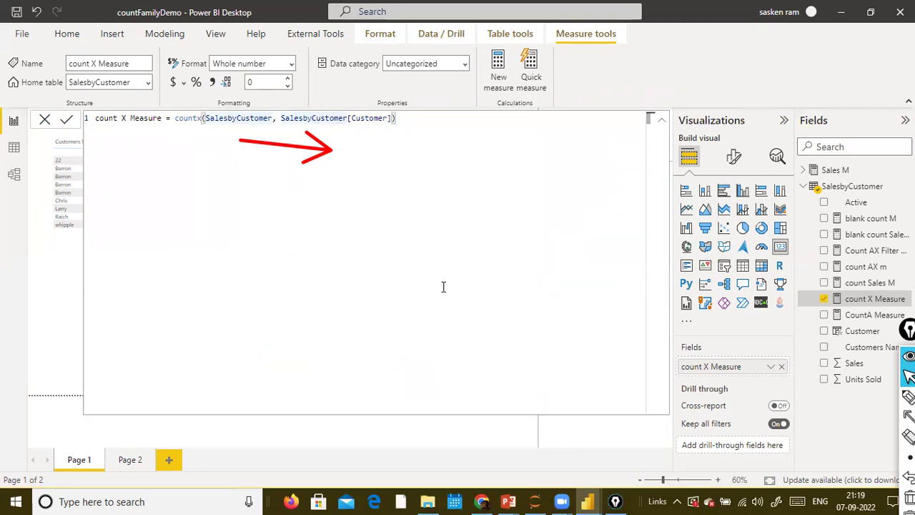
pyautogui.click(45, 119)
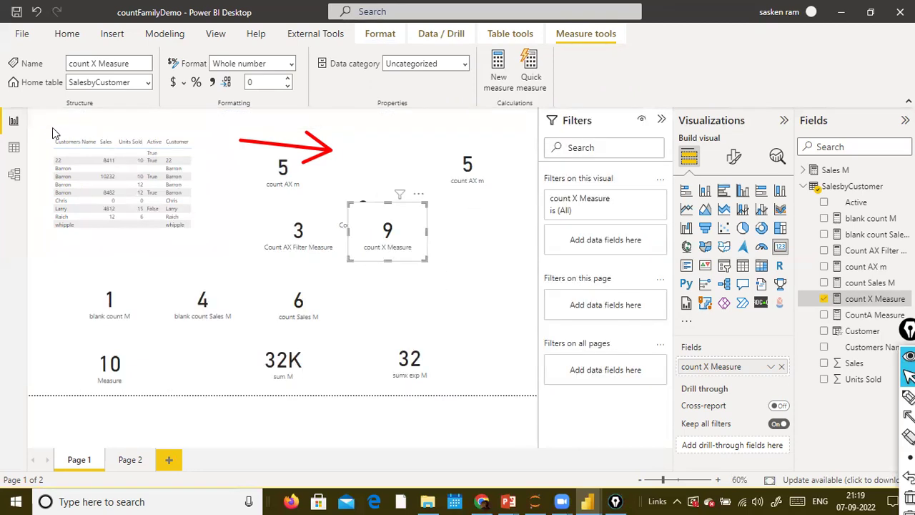
# Move the count X Measure card clear of the CountA Measure card, placing it beneath the rightmost count AX m card.
pyautogui.click(469, 295)
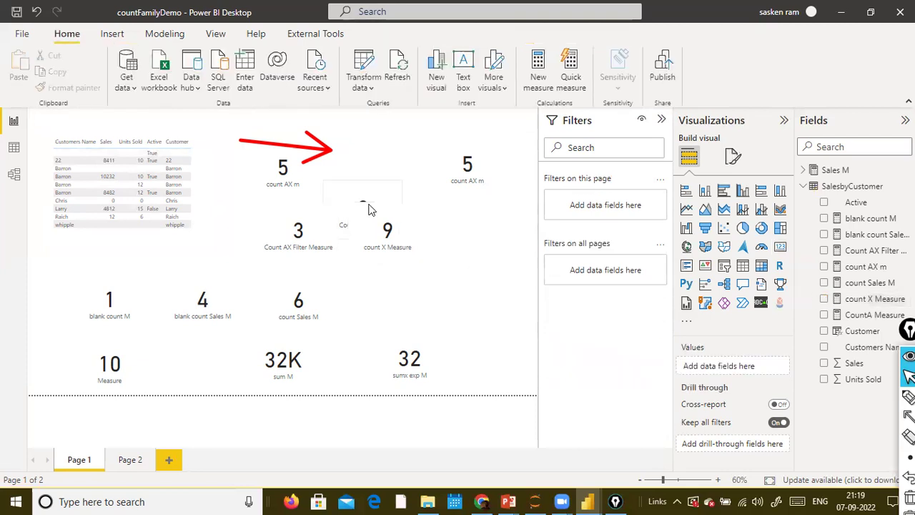
pyautogui.moveTo(379, 218); pyautogui.dragTo(462, 233)
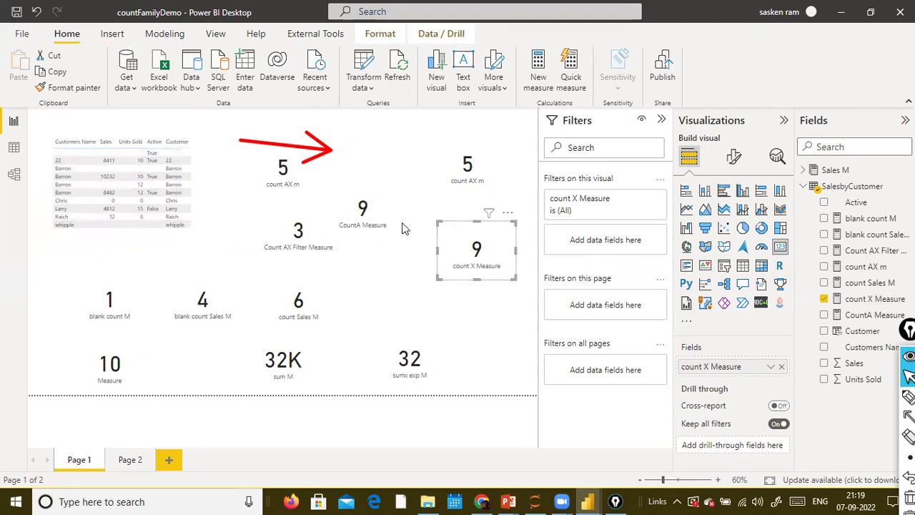
pyautogui.moveTo(446, 242)
pyautogui.mouseDown()
pyautogui.moveTo(440, 237)
pyautogui.moveTo(449, 236)
pyautogui.mouseUp()
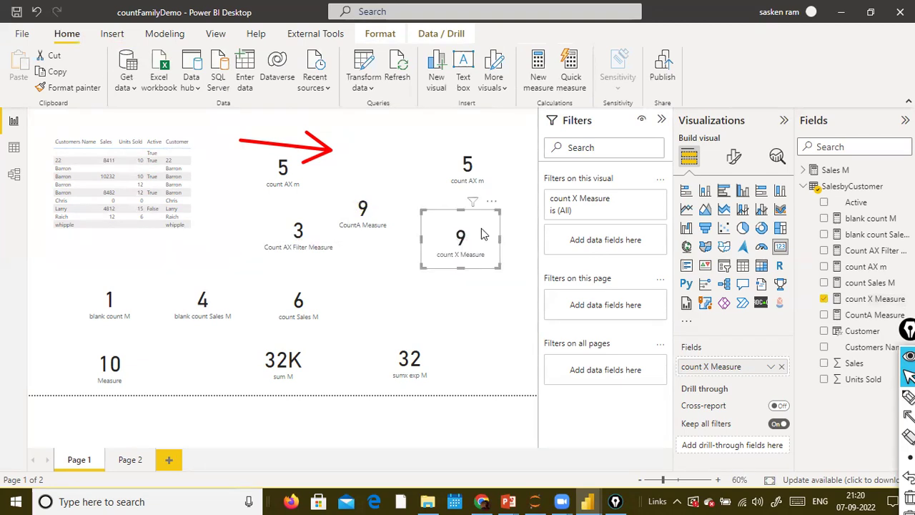
# Replace the Customer column in the count X Measure formula with SalesbyCustomer[Active], apply it and close the formula editor.
pyautogui.click(876, 299)
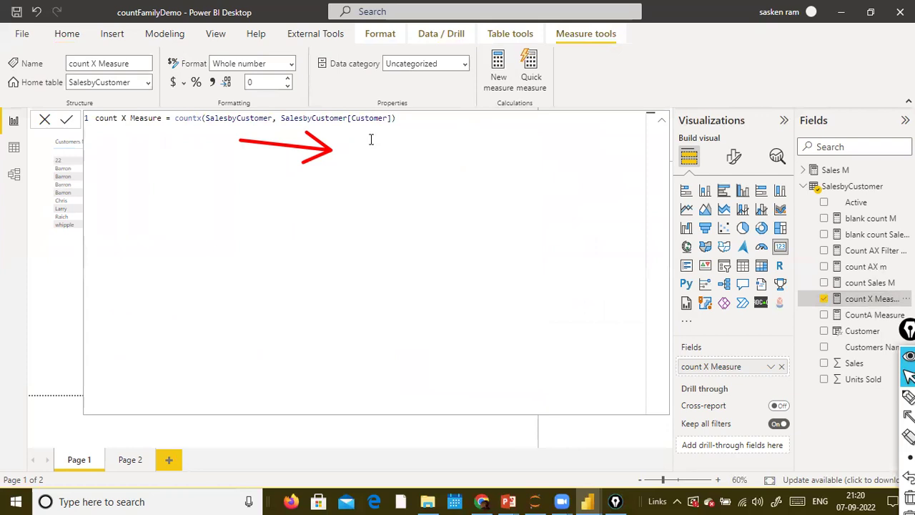
pyautogui.click(47, 119)
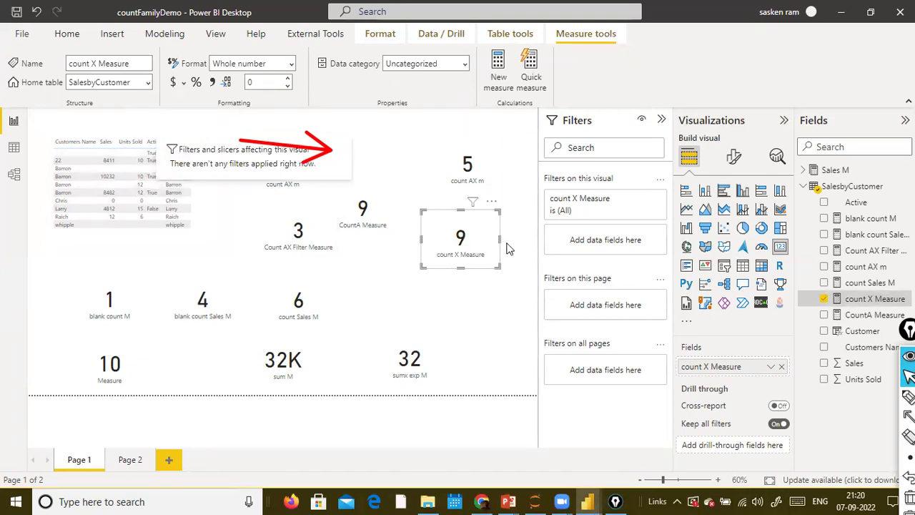
pyautogui.click(874, 299)
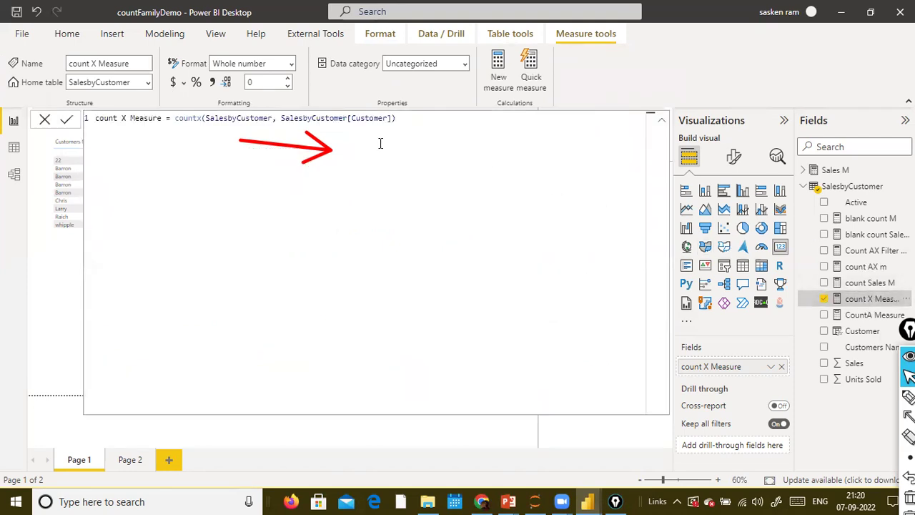
pyautogui.moveTo(281, 118); pyautogui.dragTo(392, 119)
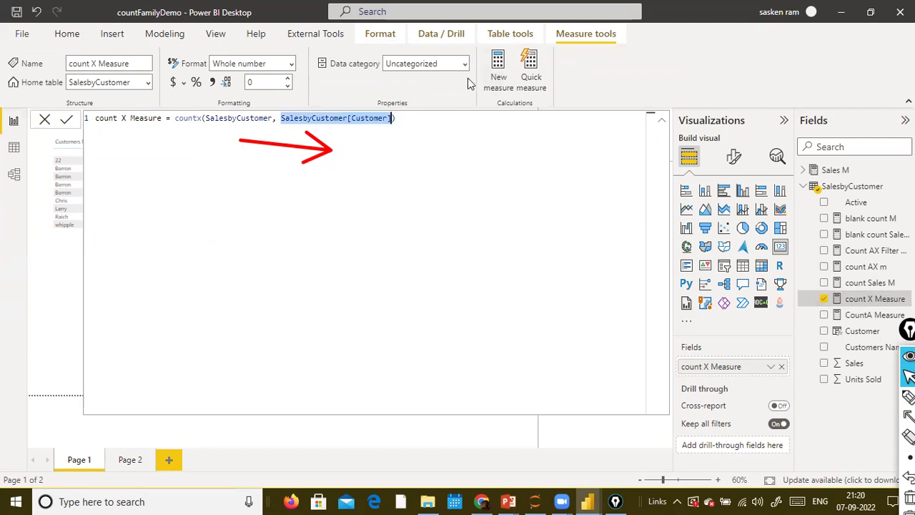
pyautogui.write('act')
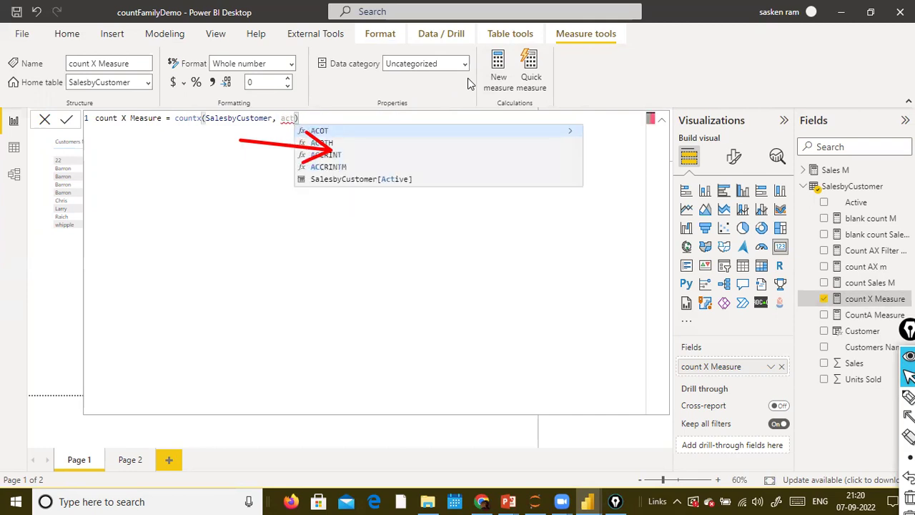
pyautogui.press('Down')
pyautogui.press('Down')
pyautogui.press('Down')
pyautogui.press('Down')
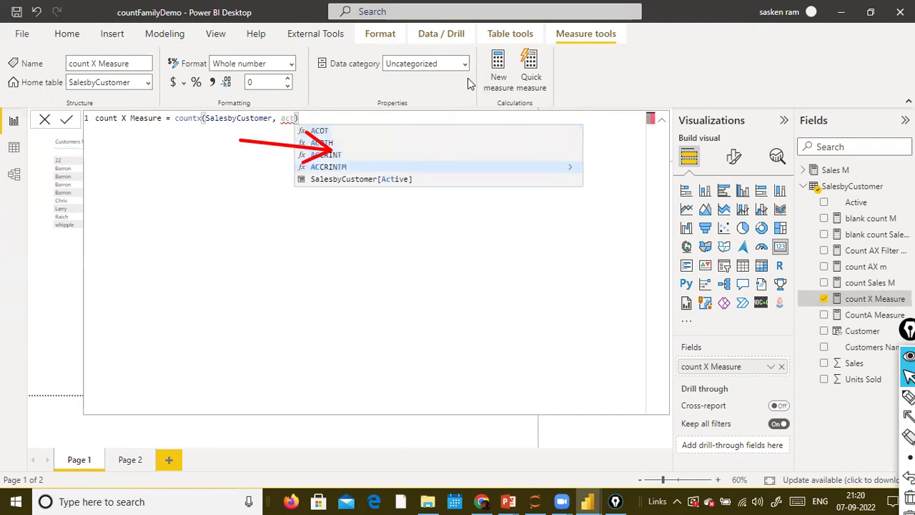
pyautogui.press('Tab')
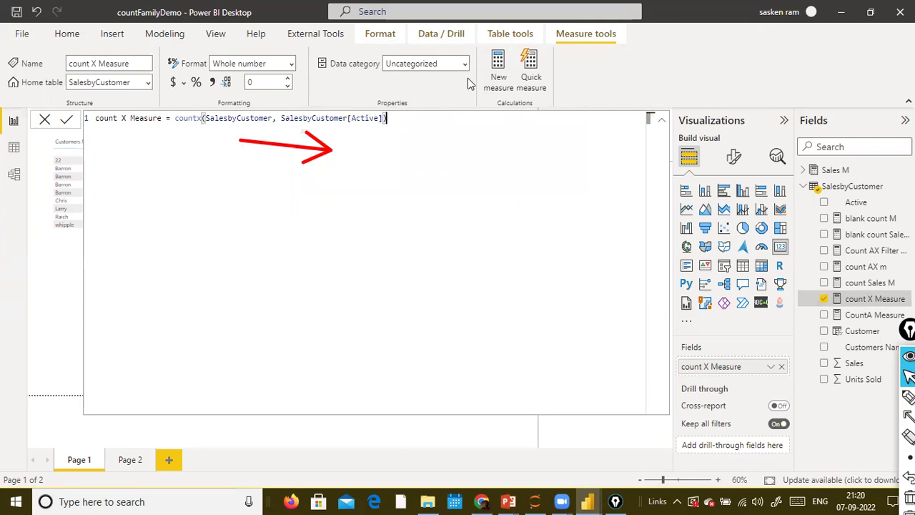
pyautogui.press('Return')
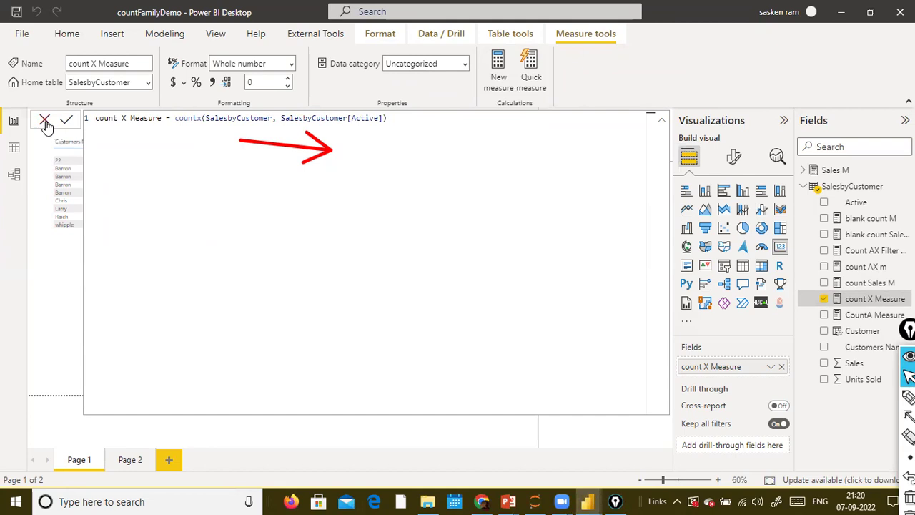
pyautogui.click(45, 122)
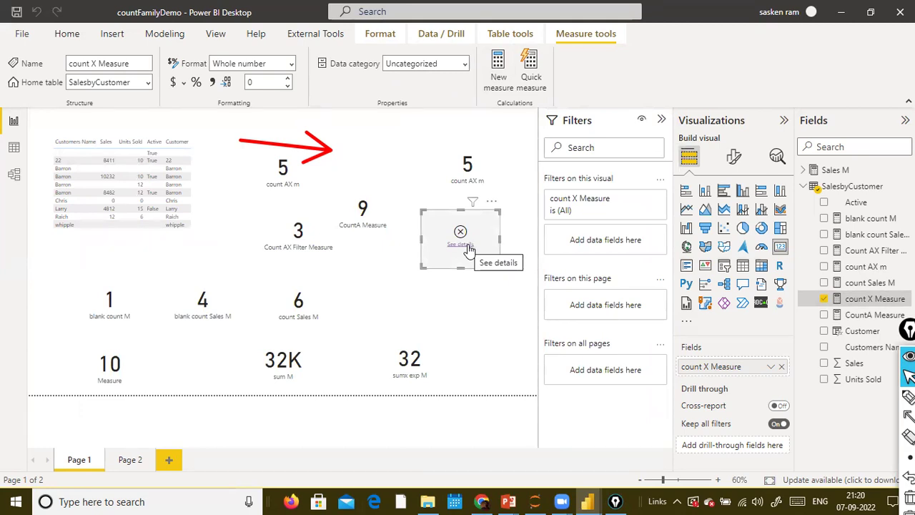
# Review the error details of the count X Measure card, close them and reselect the card.
pyautogui.click(466, 248)
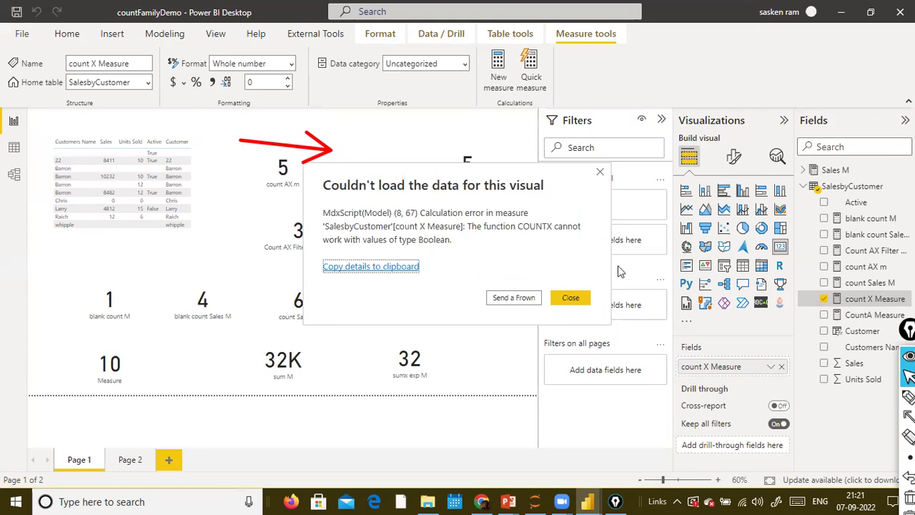
pyautogui.click(588, 298)
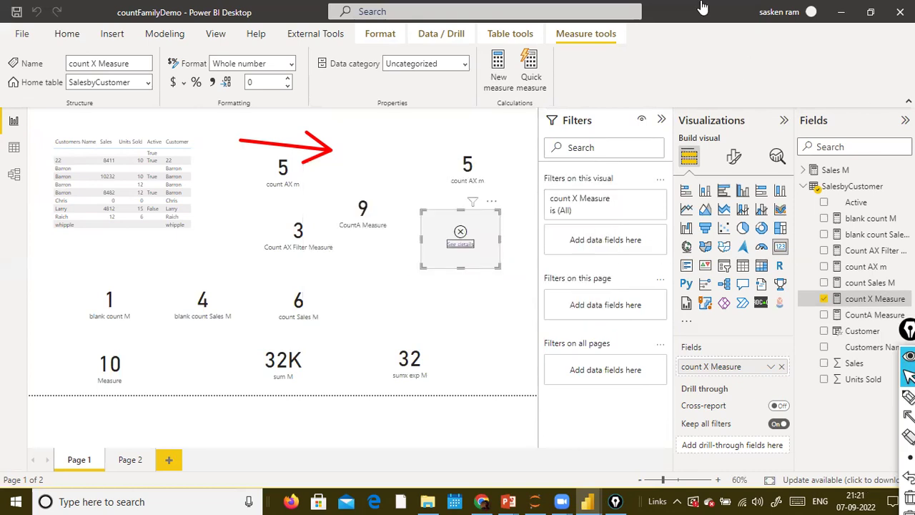
pyautogui.click(309, 239)
pyautogui.click(468, 243)
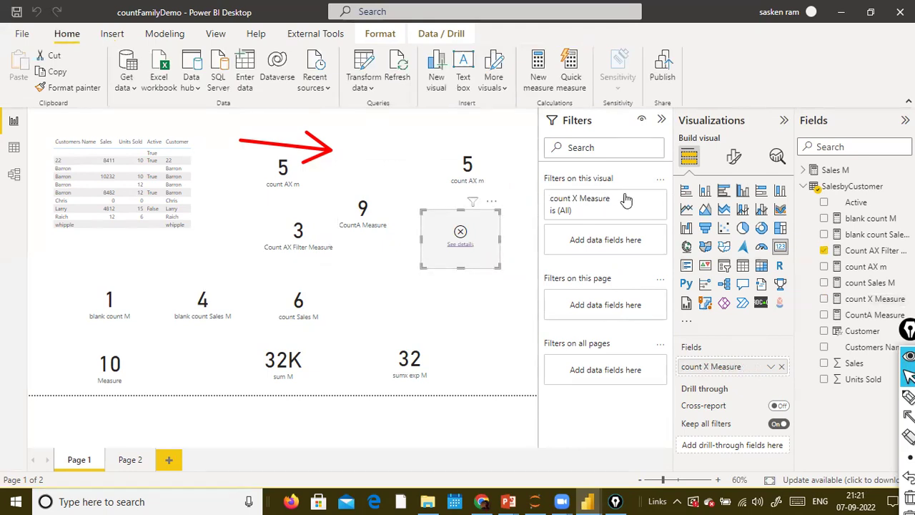
# Replace the Active column in the count X Measure formula with SalesbyCustomer[Customer], apply it and close the formula editor.
pyautogui.click(885, 299)
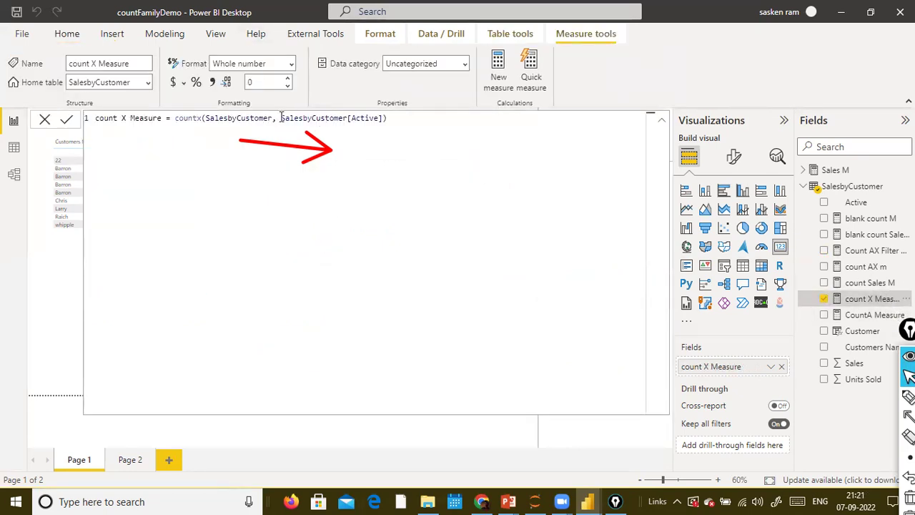
pyautogui.moveTo(281, 117); pyautogui.dragTo(384, 119)
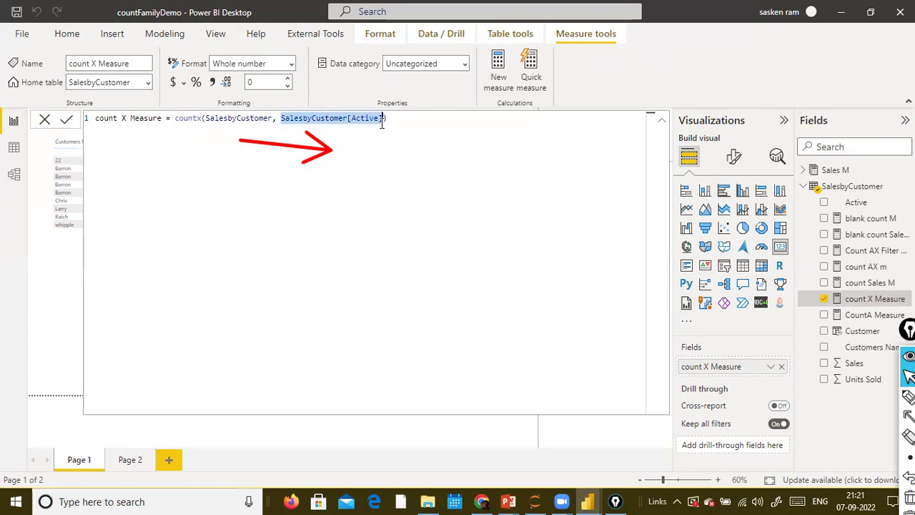
pyautogui.write('customer')
pyautogui.press('Down')
pyautogui.press('Down')
pyautogui.press('Down')
pyautogui.press('Down')
pyautogui.press('Down')
pyautogui.press('Down')
pyautogui.press('Down')
pyautogui.press('Down')
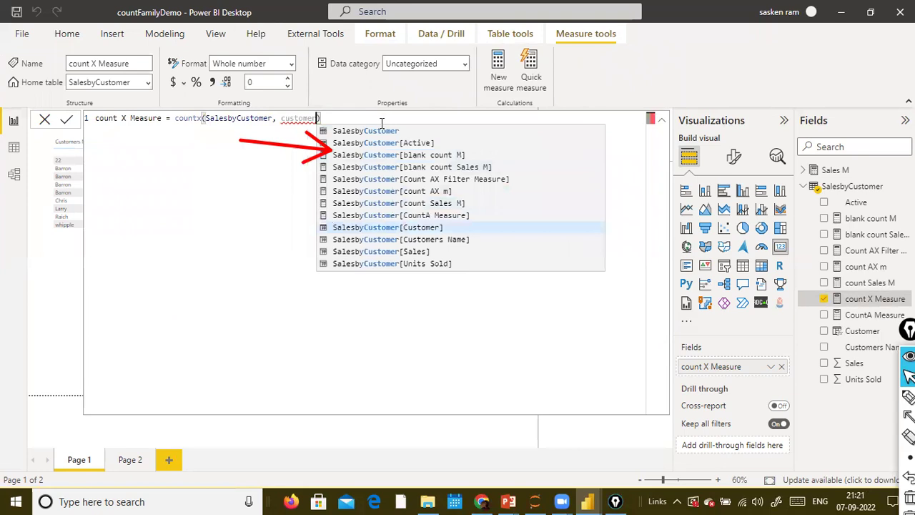
pyautogui.press('Tab')
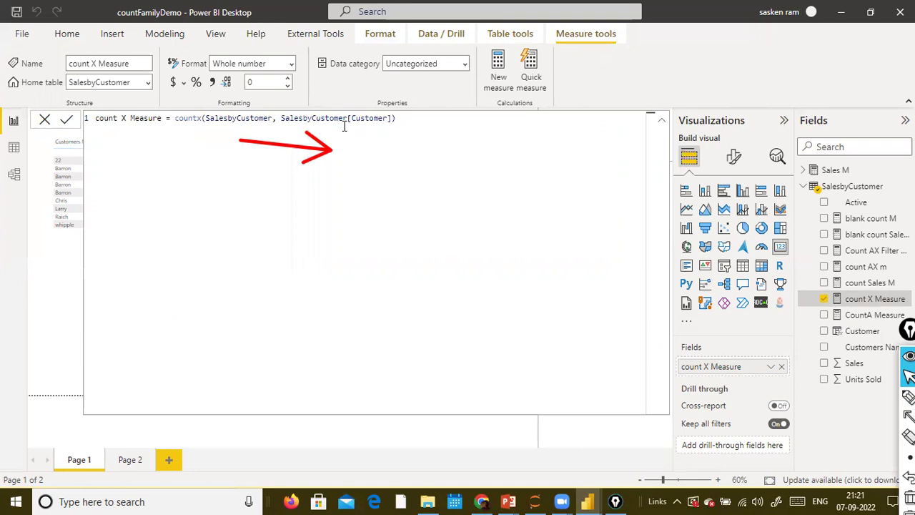
pyautogui.click(44, 119)
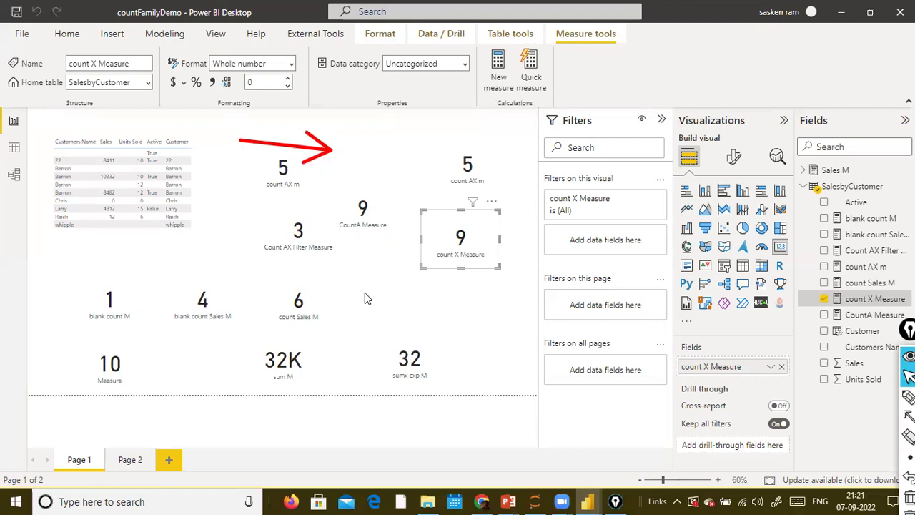
# Examine the Count AX Filter Measure formula, highlighting its FILTER condition and the counted Customer column.
pyautogui.click(325, 238)
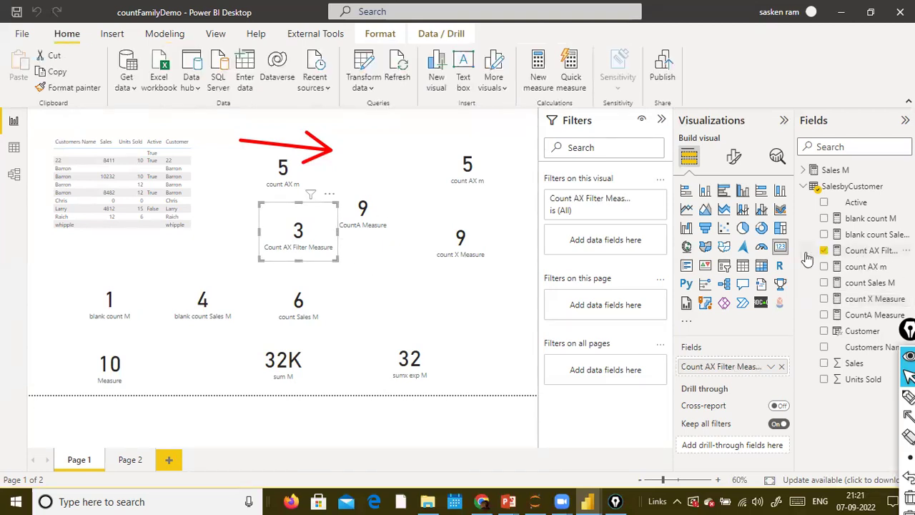
pyautogui.click(871, 251)
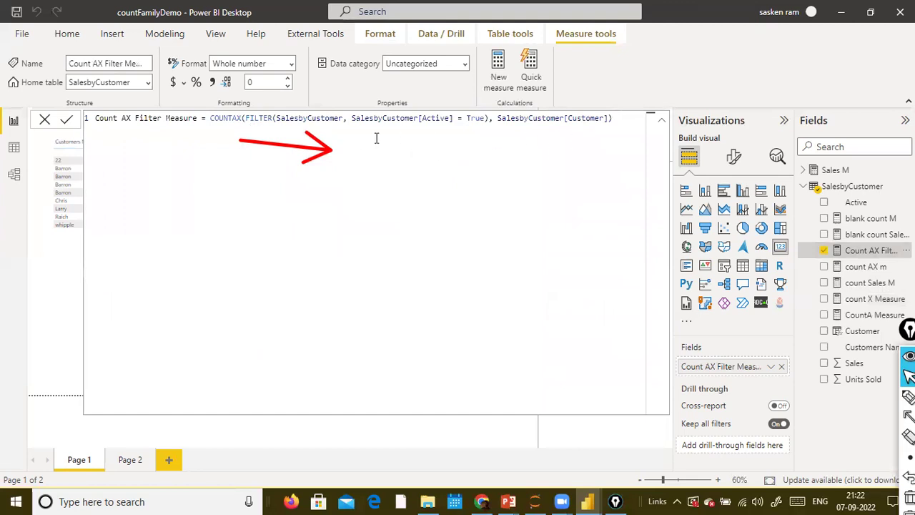
pyautogui.moveTo(486, 120); pyautogui.dragTo(406, 121)
pyautogui.click(506, 116)
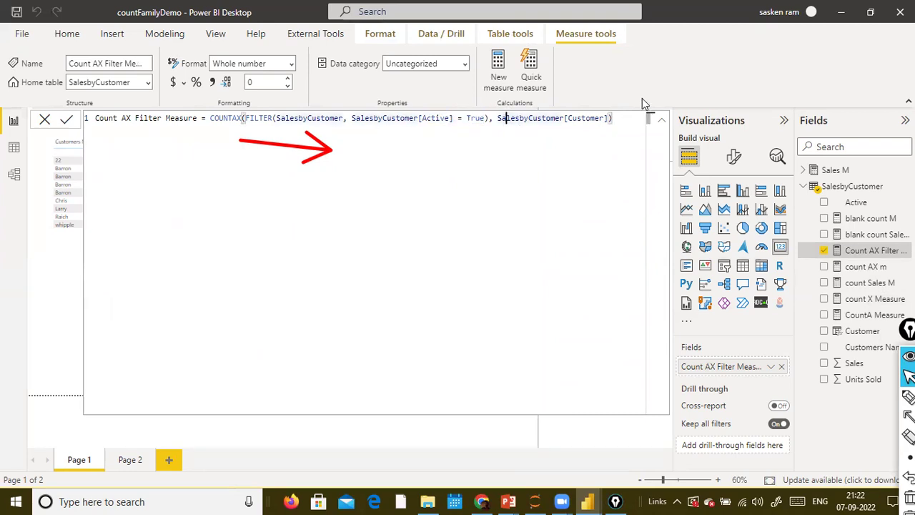
pyautogui.click(434, 118)
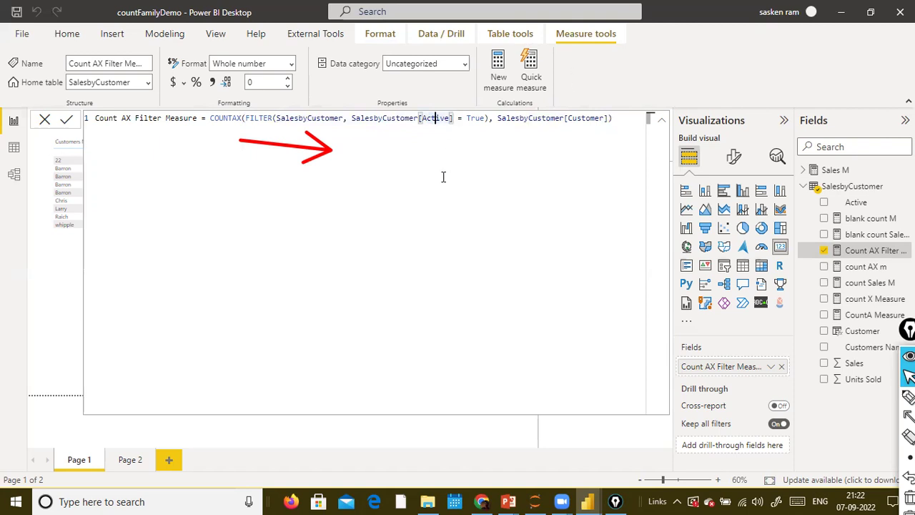
pyautogui.hotkey('shift', 'End')
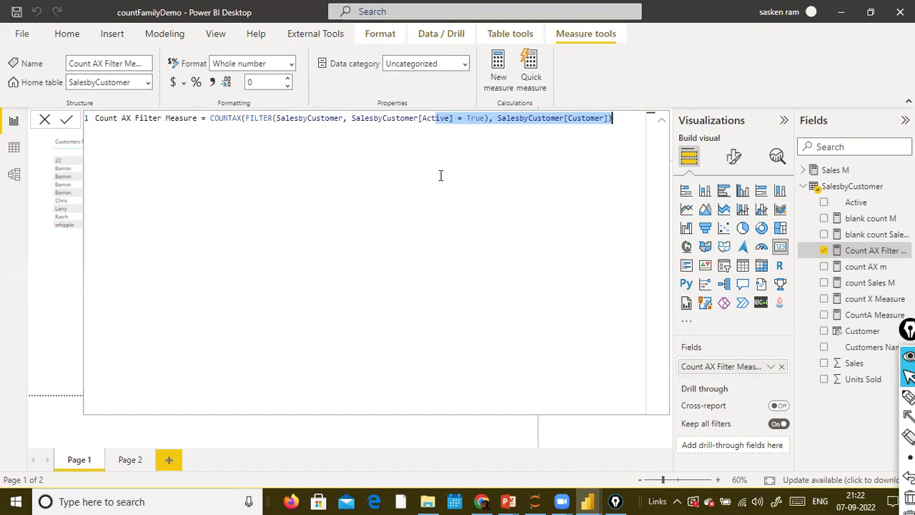
# Point an annotation arrow at the SalesbyCustomer[Active] = True condition, clear it and close the formula editor without changes.
pyautogui.click(440, 177)
pyautogui.moveTo(369, 238); pyautogui.dragTo(387, 133)
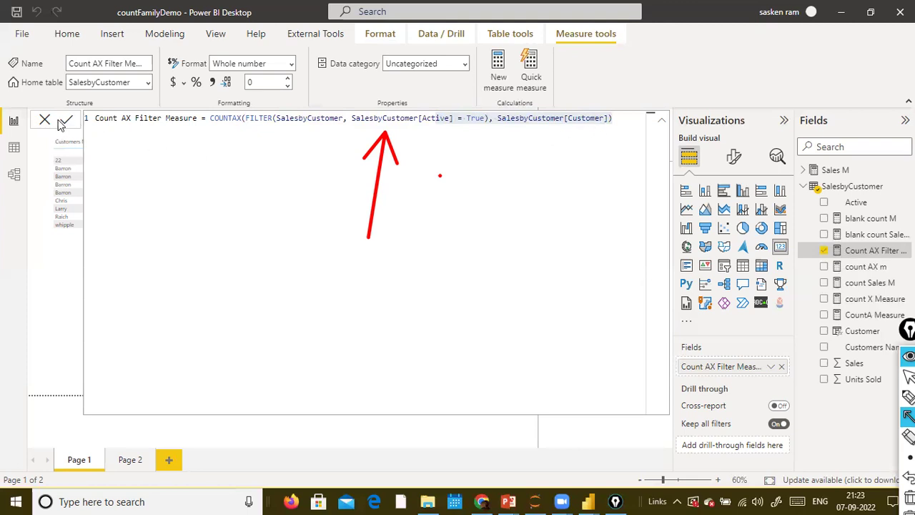
pyautogui.hotkey('ctrl', 'shift', '7')
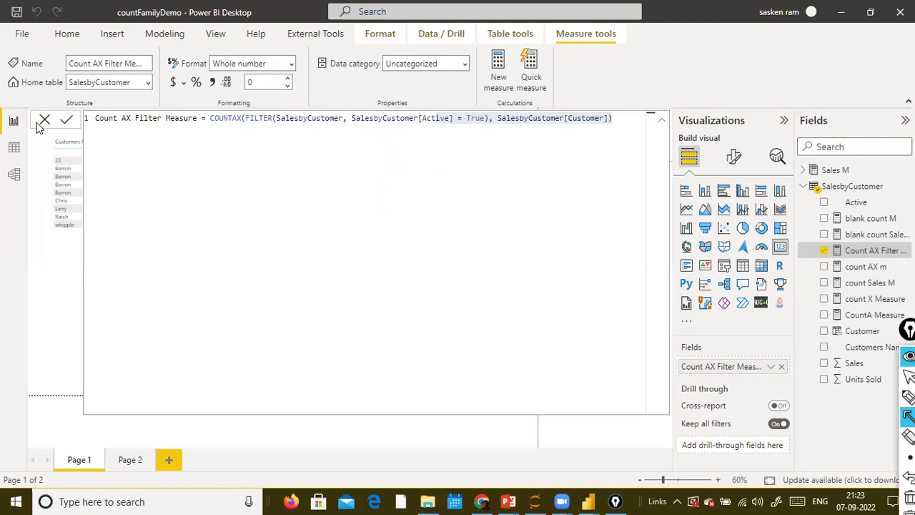
pyautogui.hotkey('ctrl', 'shift', '1')
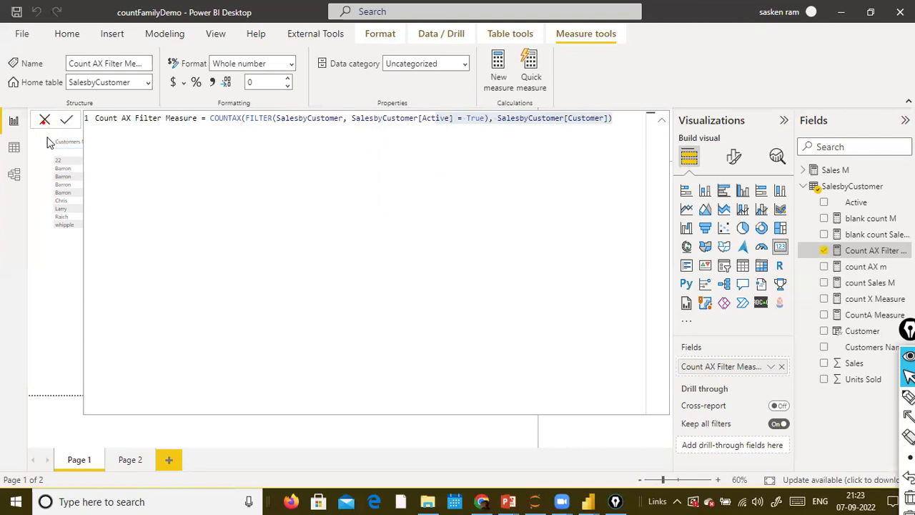
pyautogui.click(44, 120)
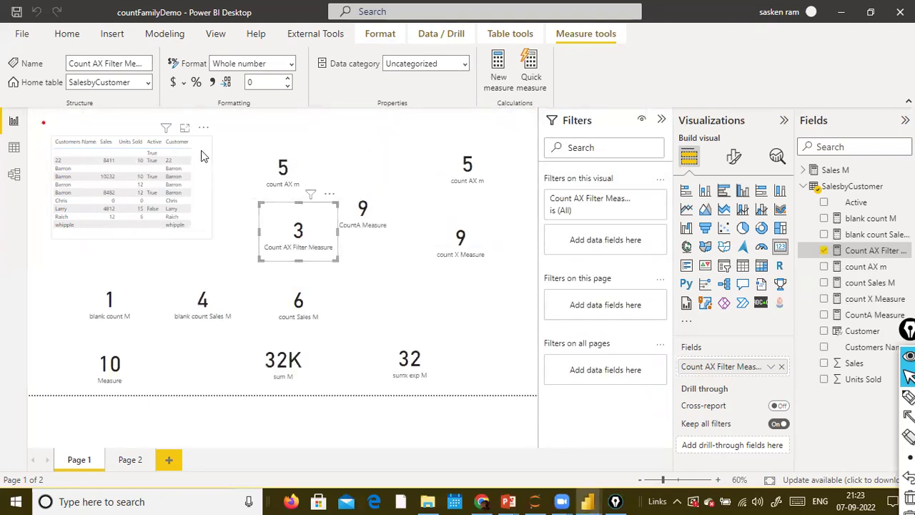
# Mark the table's Active column with annotation arrows, recheck the Count AX Filter Measure formula and close it without changes.
pyautogui.moveTo(166, 128)
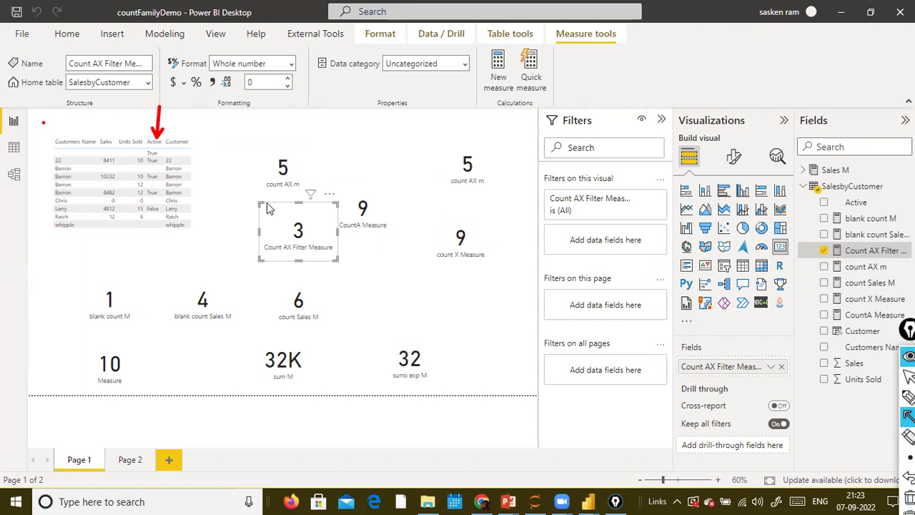
pyautogui.moveTo(263, 204); pyautogui.dragTo(163, 110)
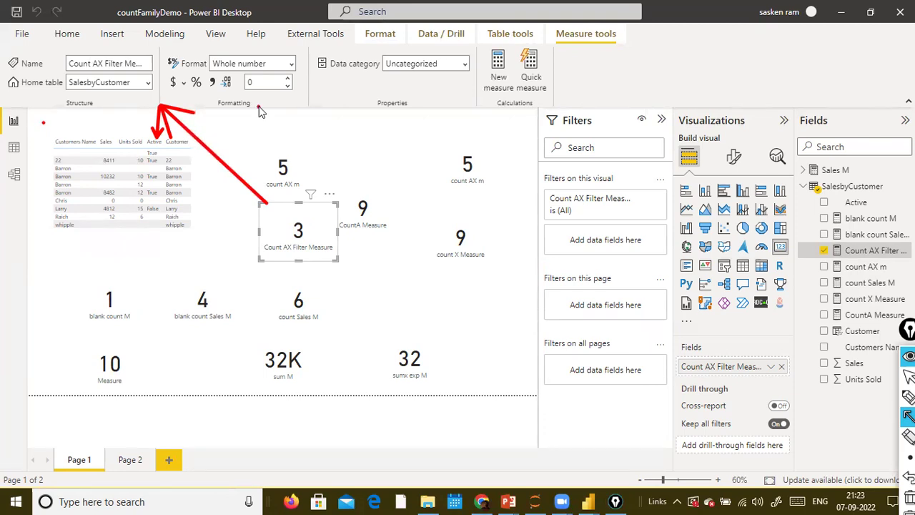
pyautogui.hotkey('ctrl', 'shift', '1')
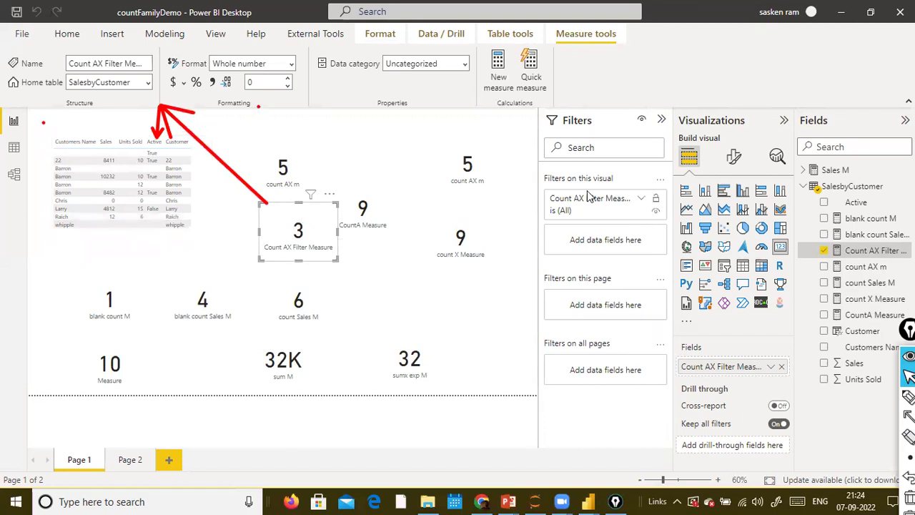
pyautogui.click(857, 251)
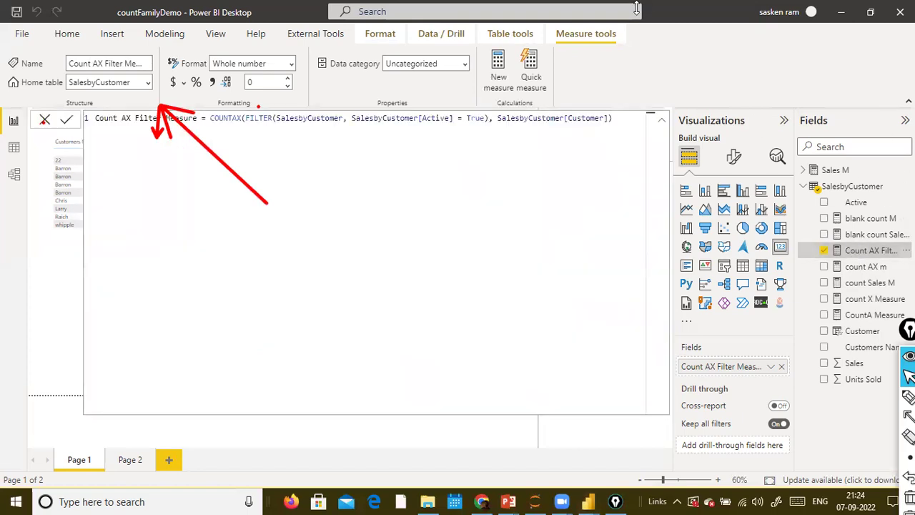
pyautogui.click(45, 121)
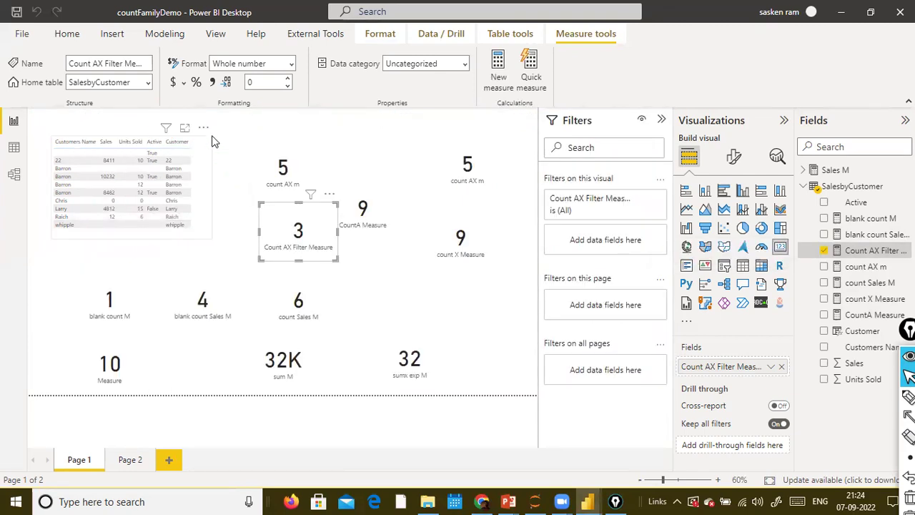
# Draw annotation arrows at the customer table's rows and its Customer column.
pyautogui.click(212, 187)
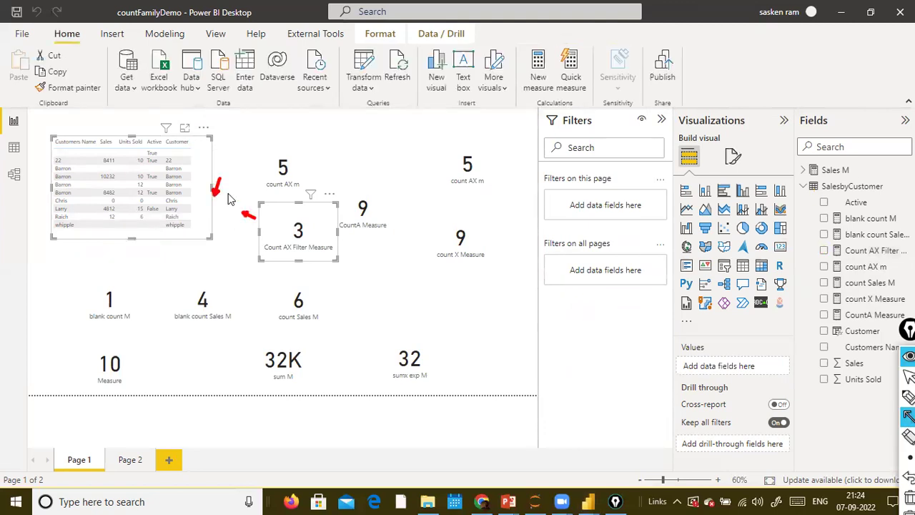
pyautogui.moveTo(229, 200); pyautogui.dragTo(202, 164)
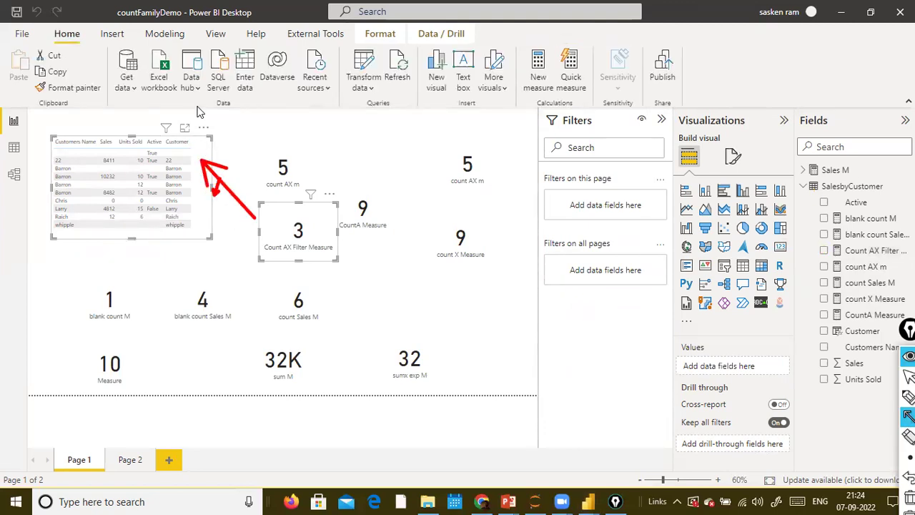
pyautogui.moveTo(193, 106); pyautogui.dragTo(185, 126)
pyautogui.hotkey('ctrl', 'shift', '2')
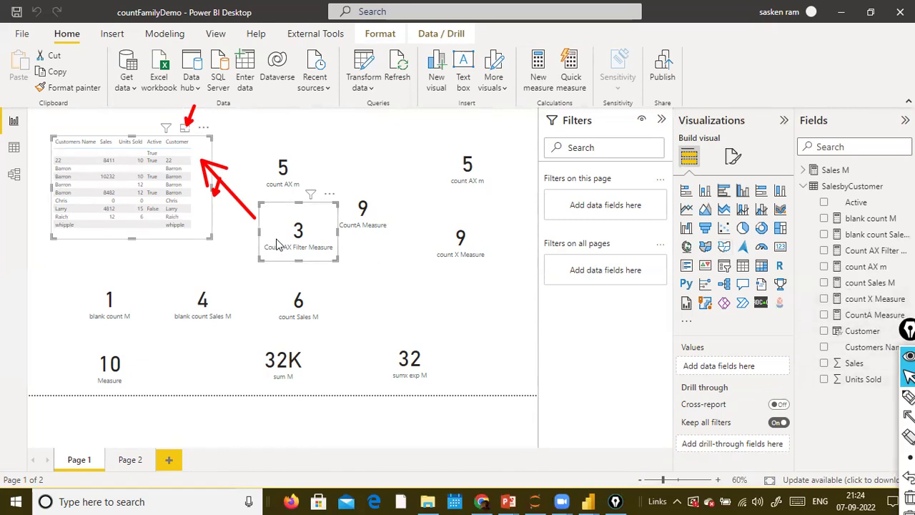
# Reopen the Count AX Filter Measure formula, highlight its Active = True filter argument and close it without changes.
pyautogui.click(317, 226)
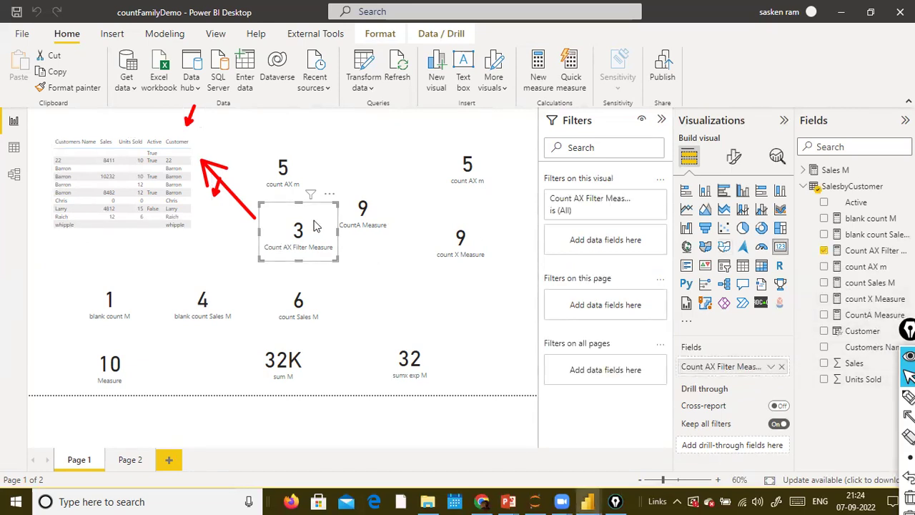
pyautogui.click(349, 315)
pyautogui.click(323, 250)
pyautogui.click(867, 248)
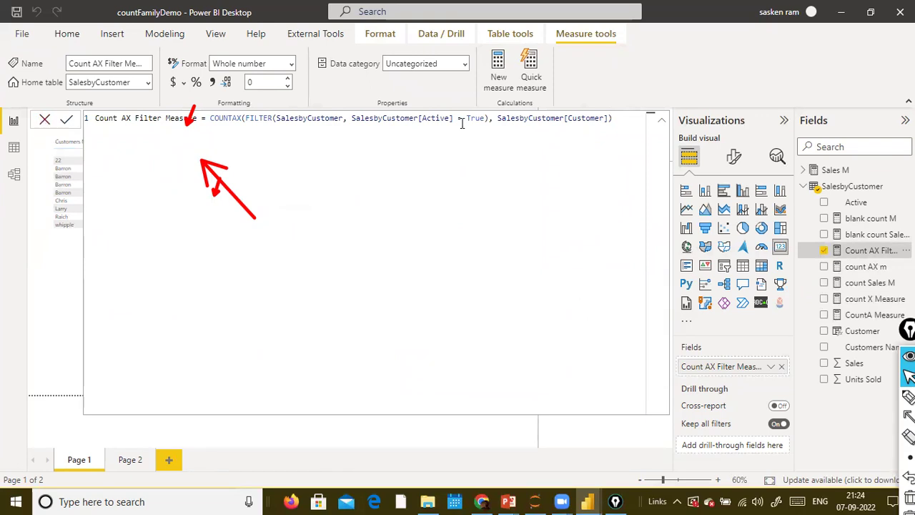
pyautogui.moveTo(486, 120); pyautogui.dragTo(329, 121)
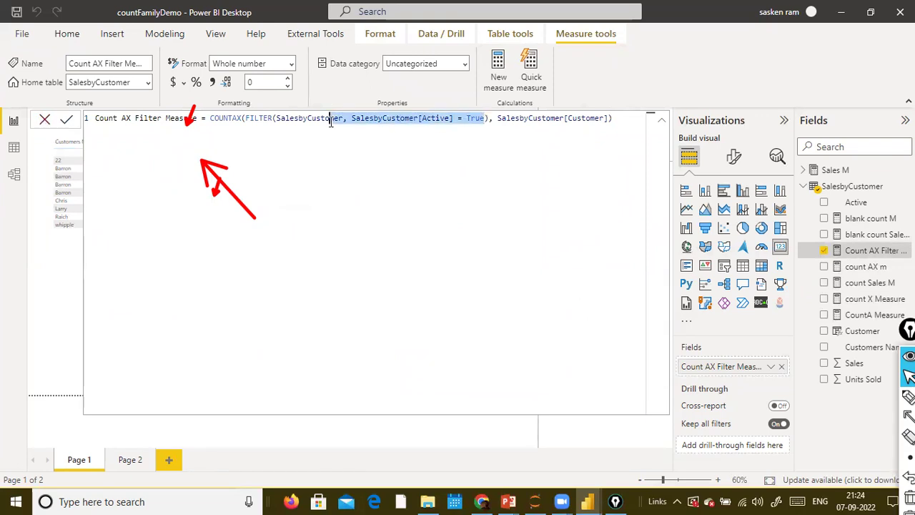
pyautogui.click(45, 122)
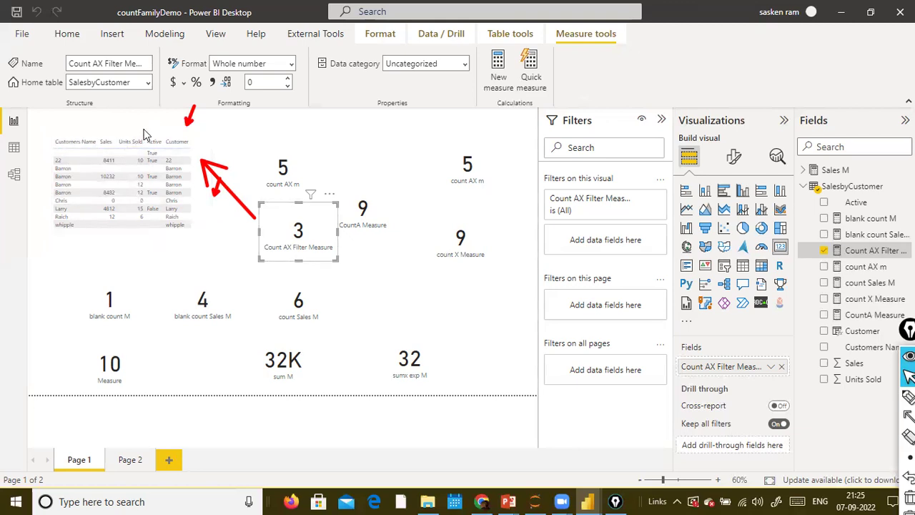
# Examine the COUNTBLANK formula of the blank count M card, close it without changes and select the blank count Sales M card.
pyautogui.moveTo(166, 129)
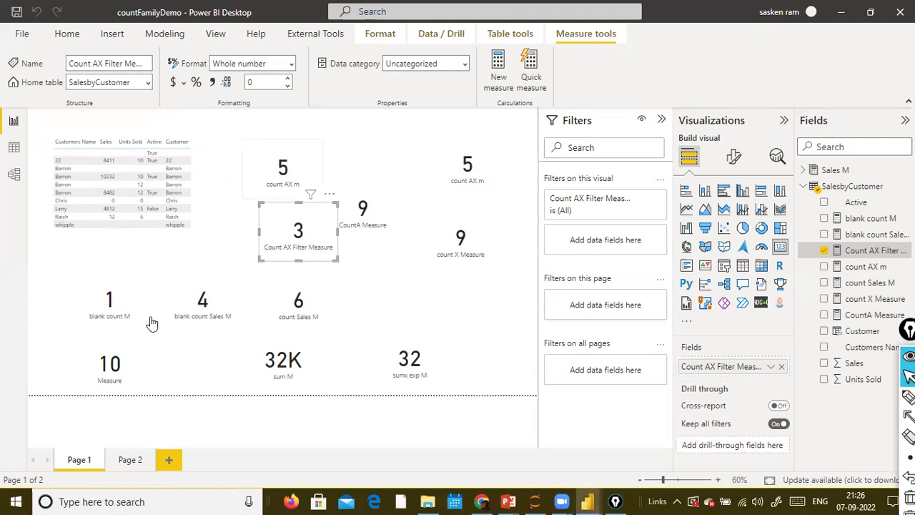
pyautogui.click(114, 300)
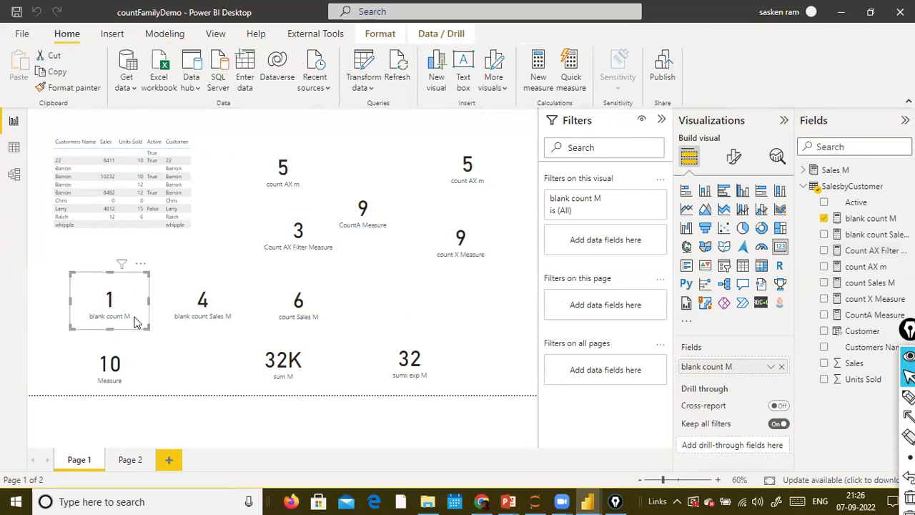
pyautogui.click(868, 218)
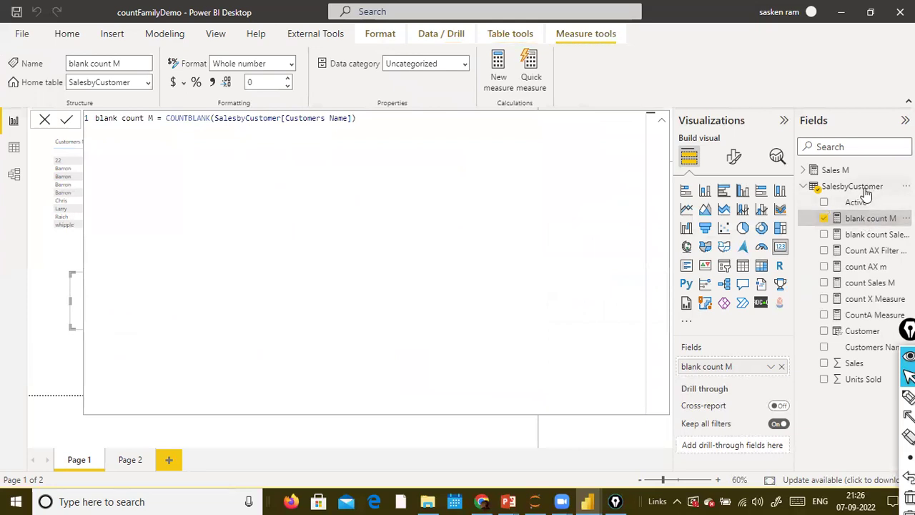
pyautogui.click(45, 123)
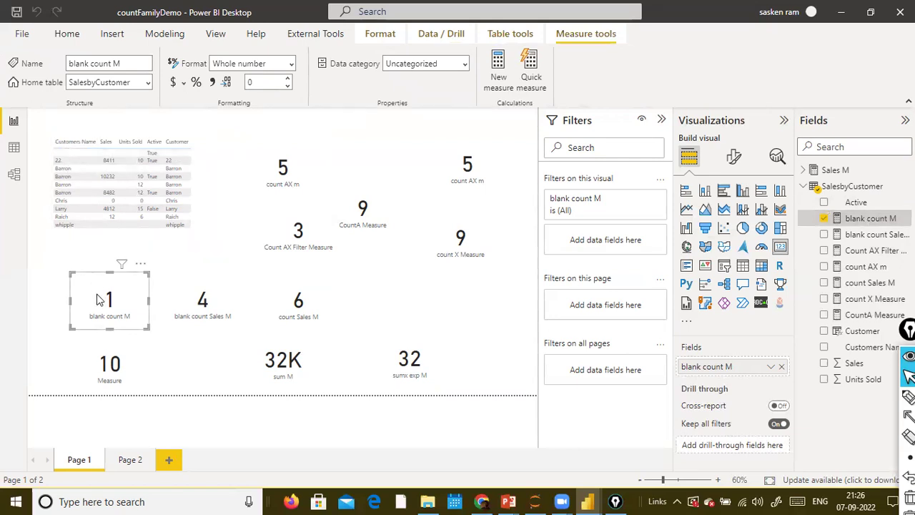
pyautogui.click(220, 297)
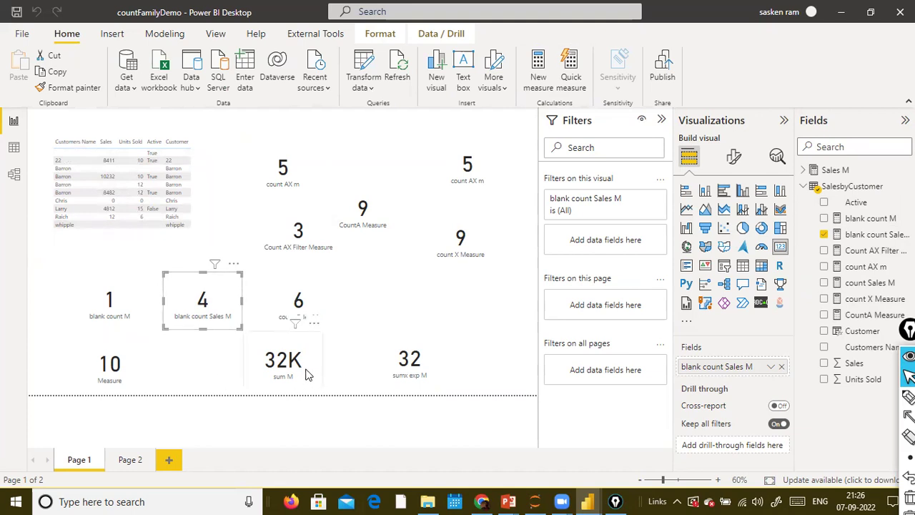
# Expand the Sales M table, examine the COUNTROWS formula behind the Measure card and close it without changes.
pyautogui.click(127, 377)
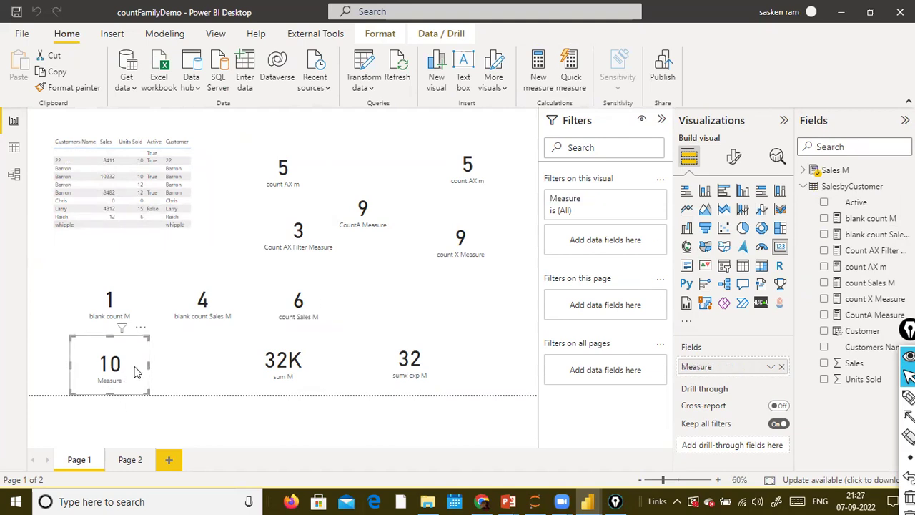
pyautogui.click(813, 171)
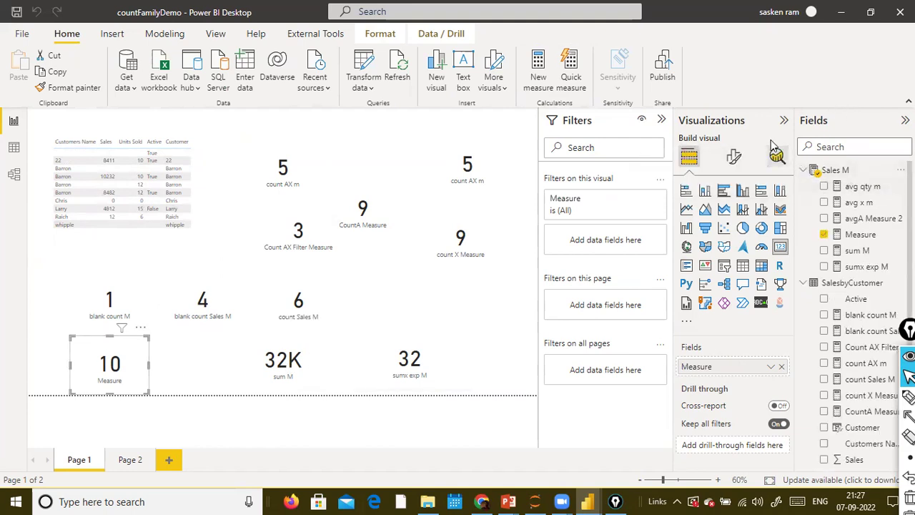
pyautogui.click(860, 234)
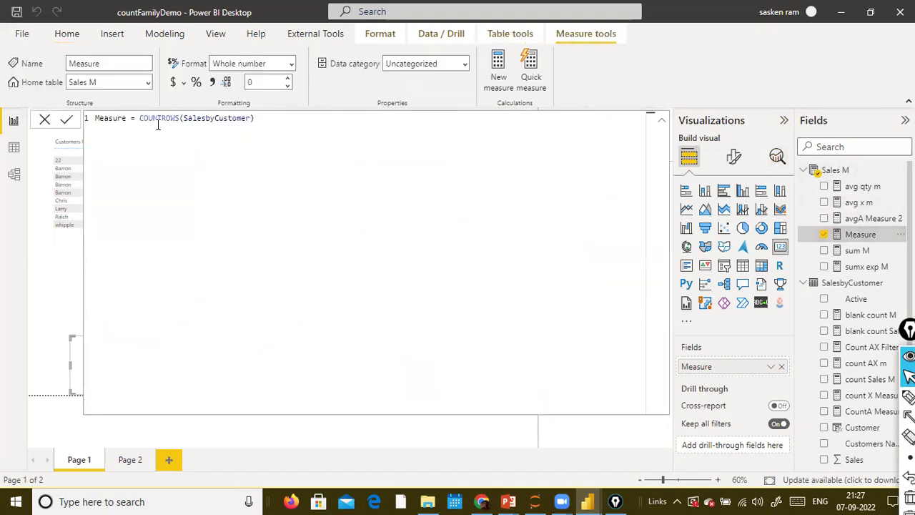
pyautogui.click(44, 120)
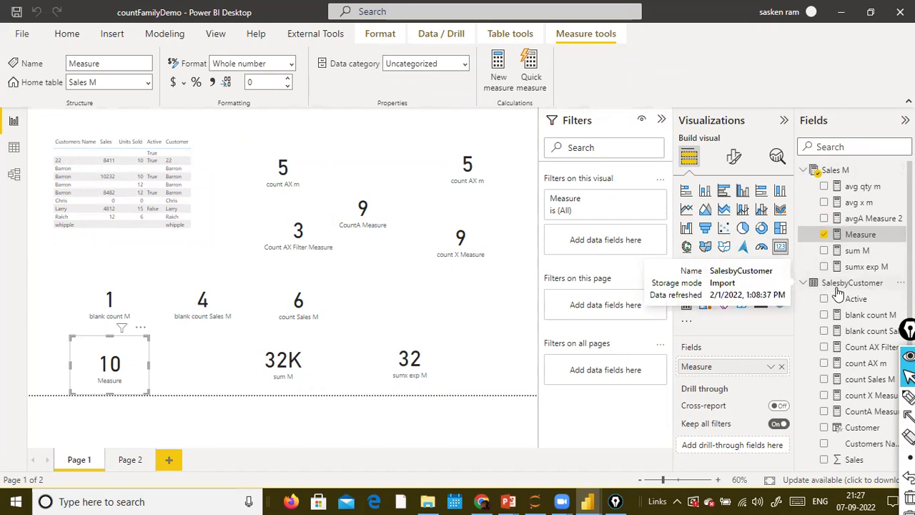
# Draw an annotation rectangle around the SalesbyCustomer table name and deselect the Measure card on the report canvas.
pyautogui.moveTo(807, 276); pyautogui.dragTo(905, 290)
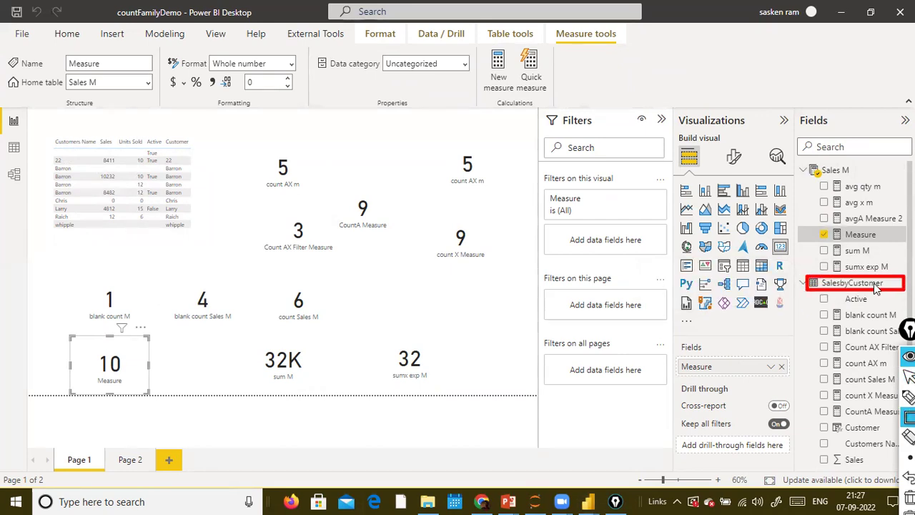
pyautogui.hotkey('ctrl', 'shift', '2')
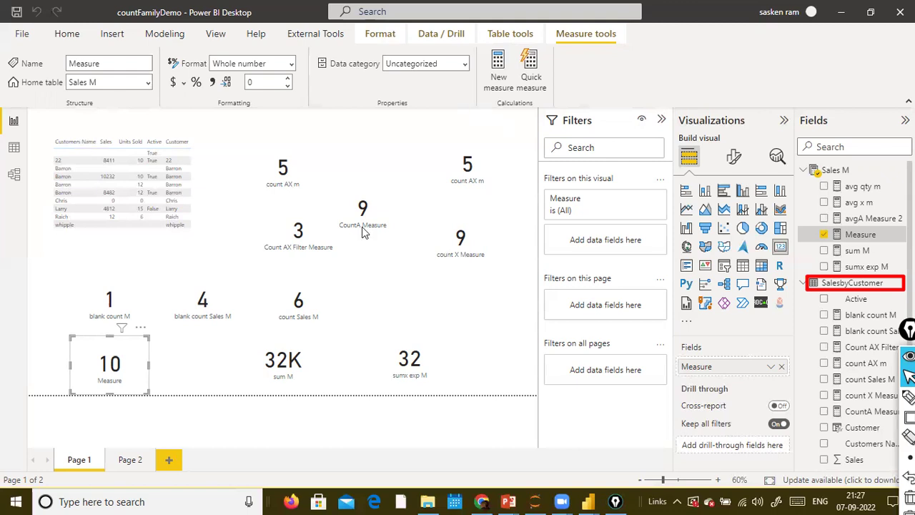
pyautogui.click(202, 395)
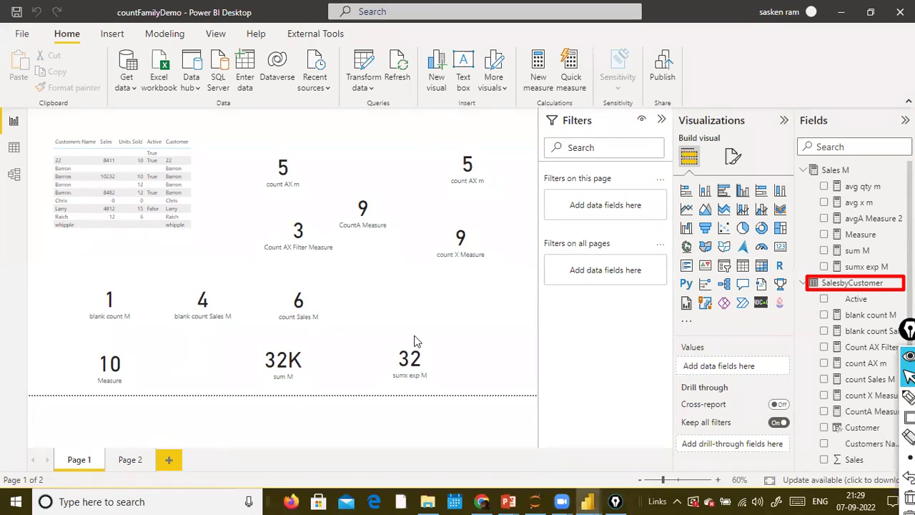
# Highlight the FILTER argument in the Count AX Filter Measure formula, close it without changes and switch to the PowerPoint slide on count functions.
pyautogui.click(296, 235)
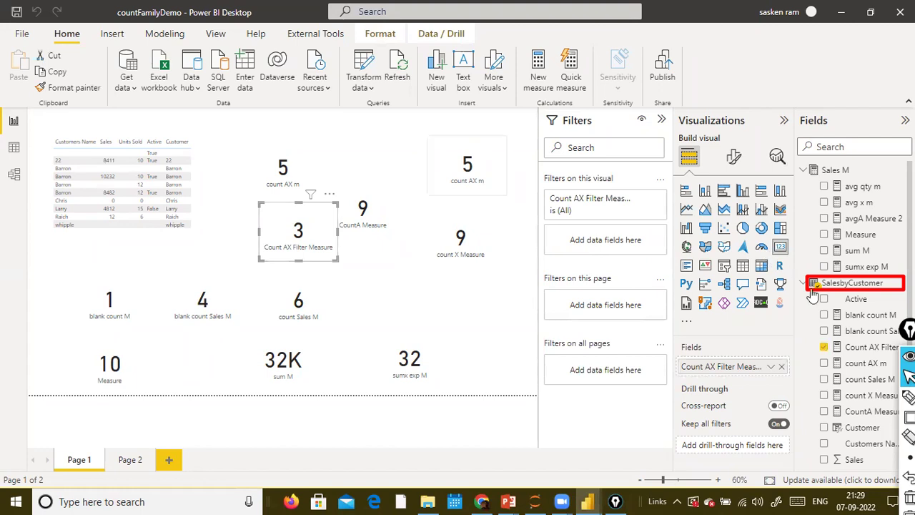
pyautogui.click(868, 349)
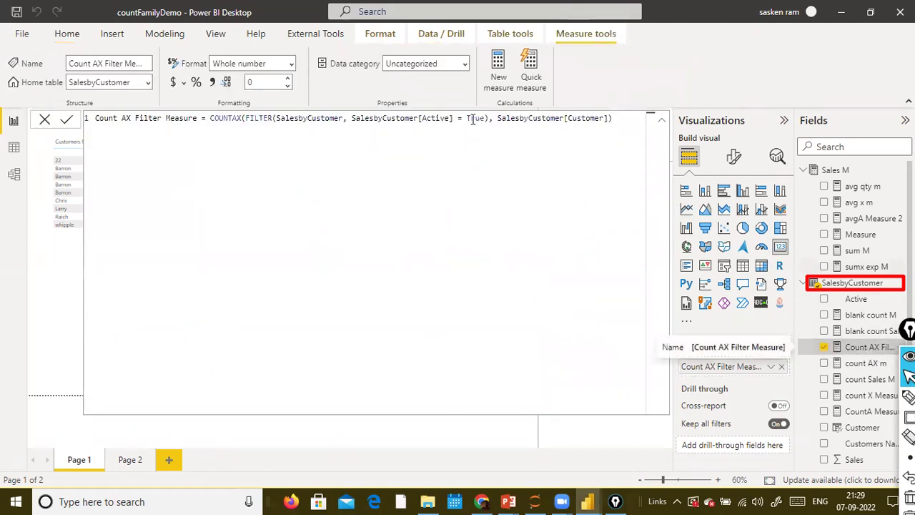
pyautogui.moveTo(493, 118); pyautogui.dragTo(247, 119)
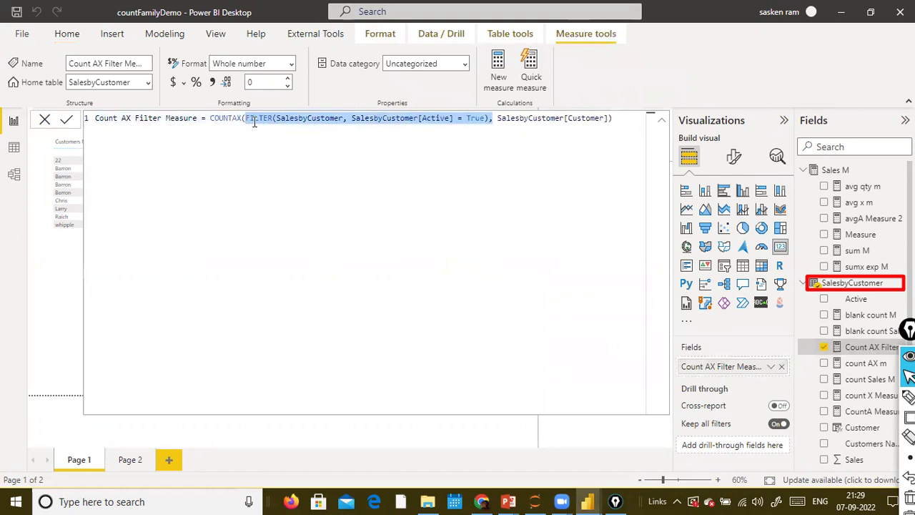
pyautogui.click(44, 120)
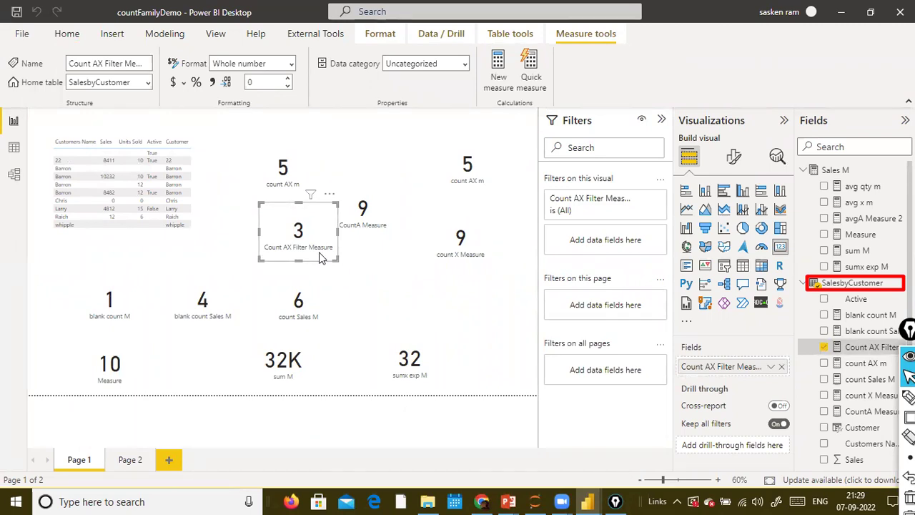
pyautogui.hotkey('alt', 'Tab')
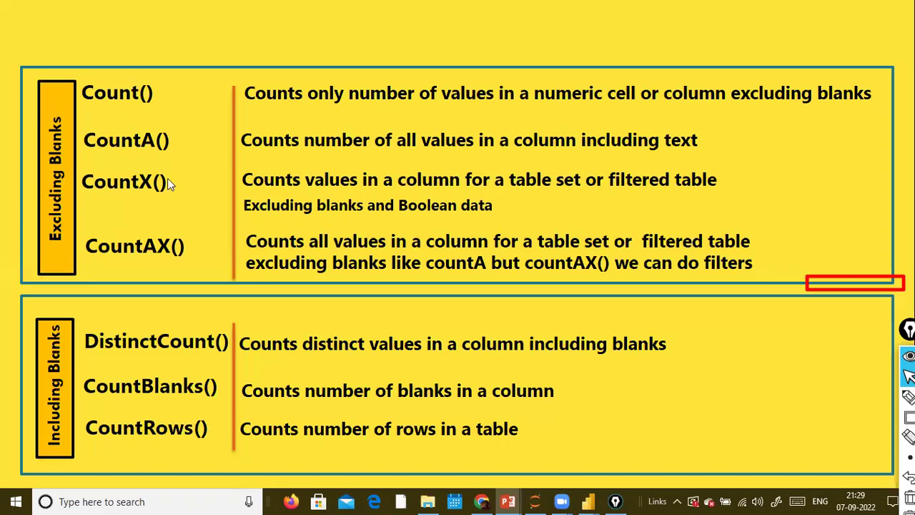
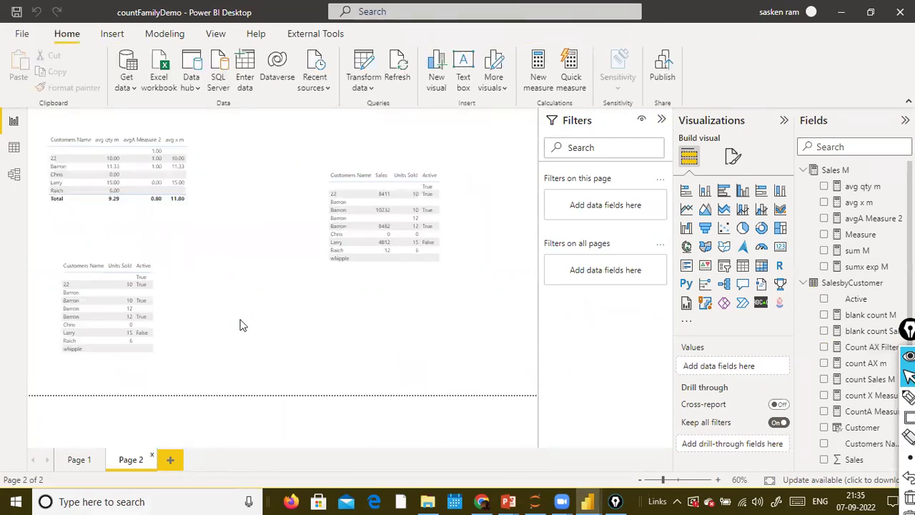
# Select the averages table on Page 2 and examine the formulas of avg qty m and avgA Measure 2, closing them without changes.
pyautogui.click(205, 208)
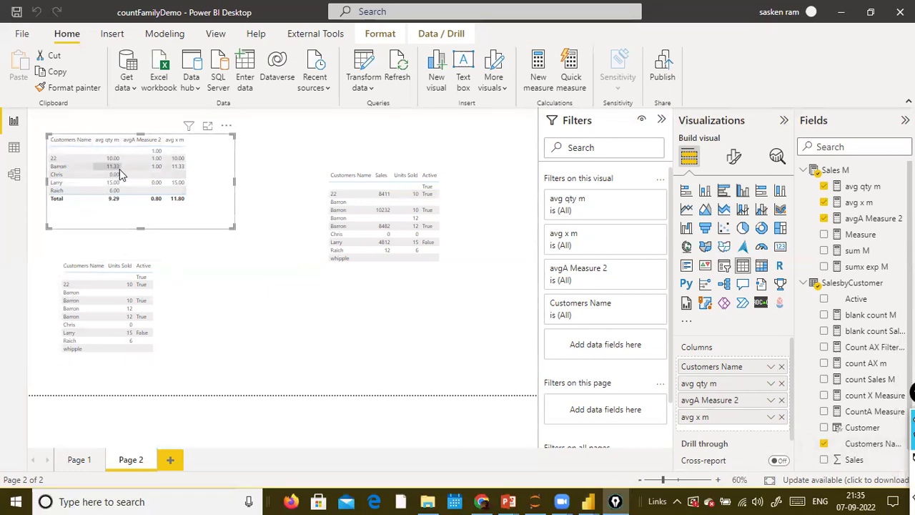
pyautogui.click(855, 187)
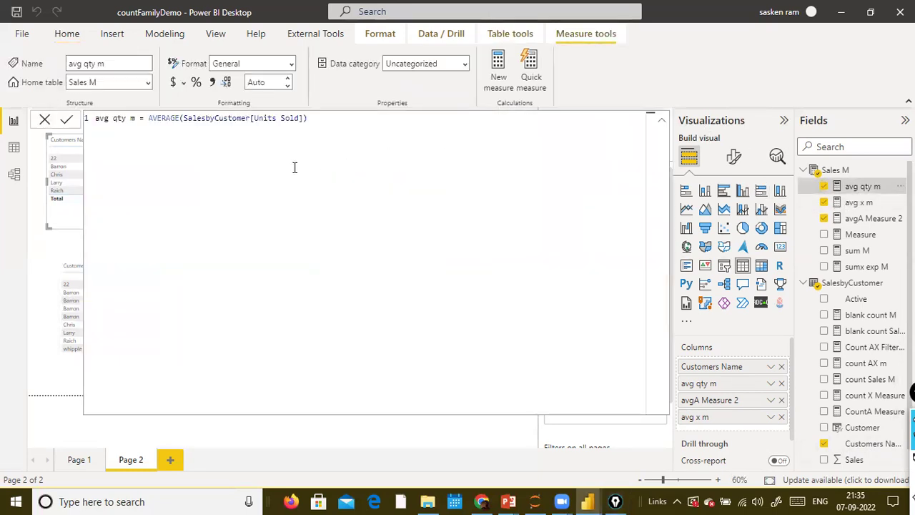
pyautogui.click(44, 120)
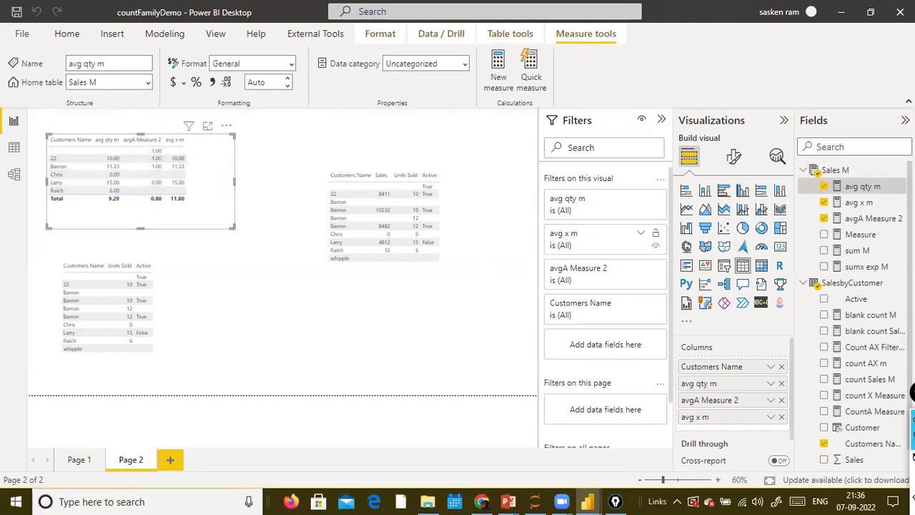
pyautogui.click(859, 187)
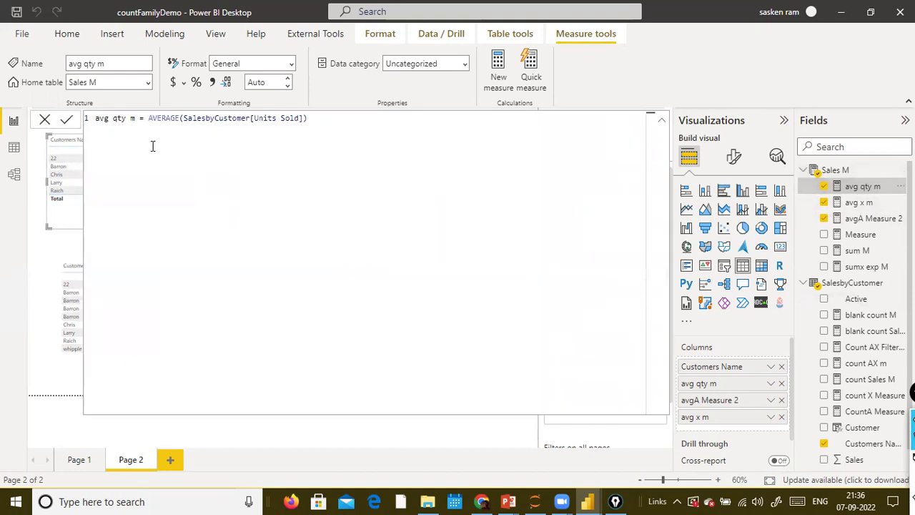
pyautogui.click(45, 121)
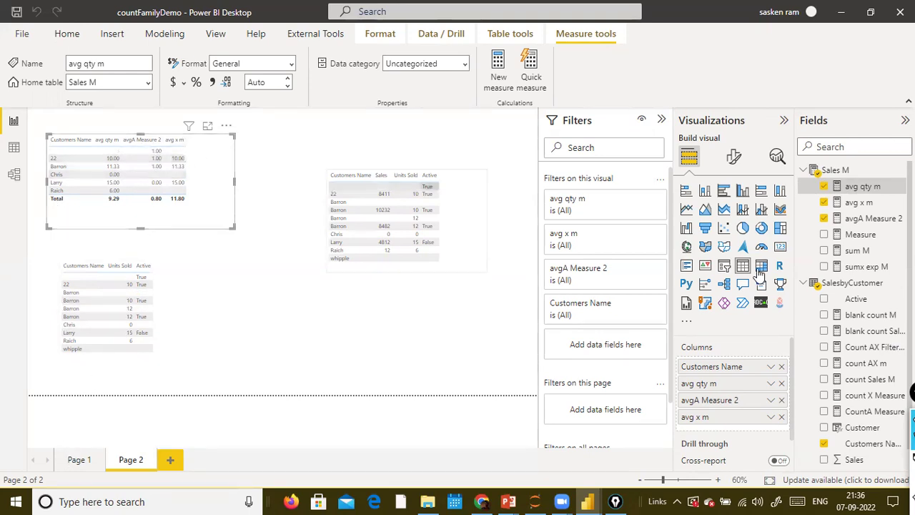
pyautogui.click(869, 218)
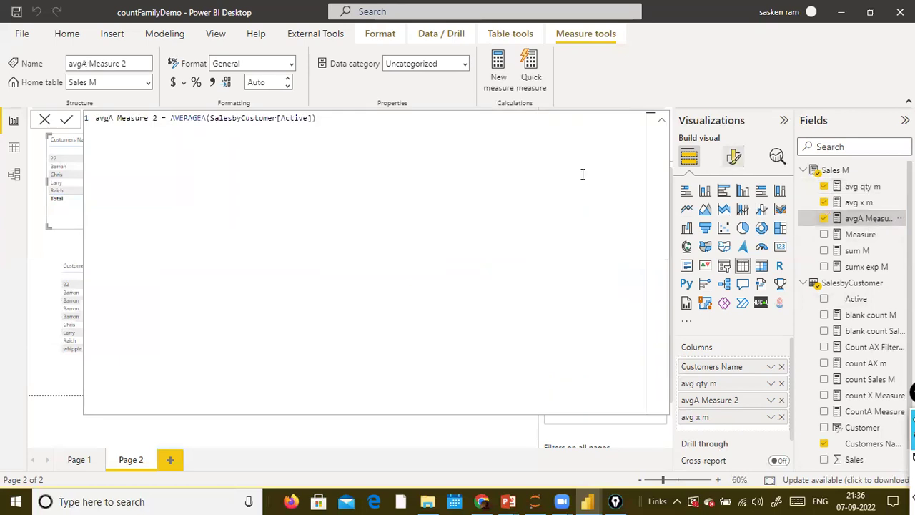
pyautogui.click(44, 120)
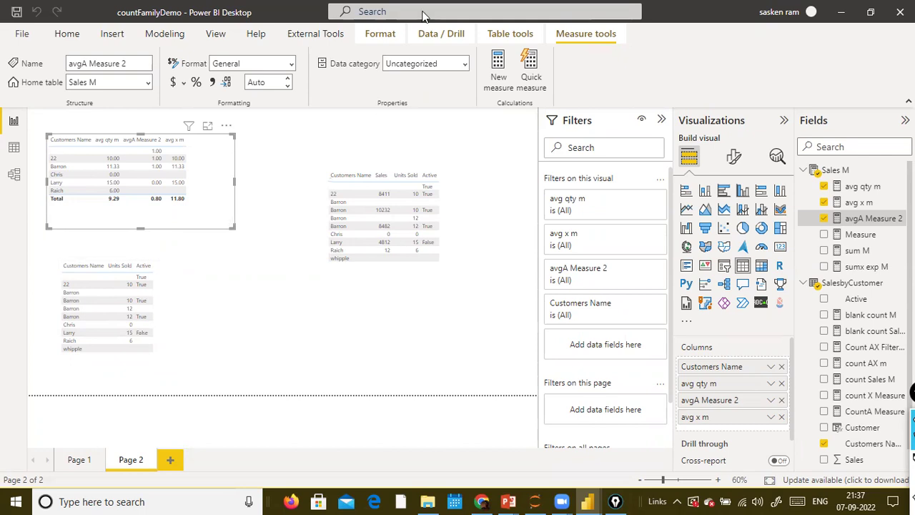
# Examine the AVERAGEX formula of avg x m, highlight its Units Sold > 6 filter argument and close it without changes.
pyautogui.click(849, 202)
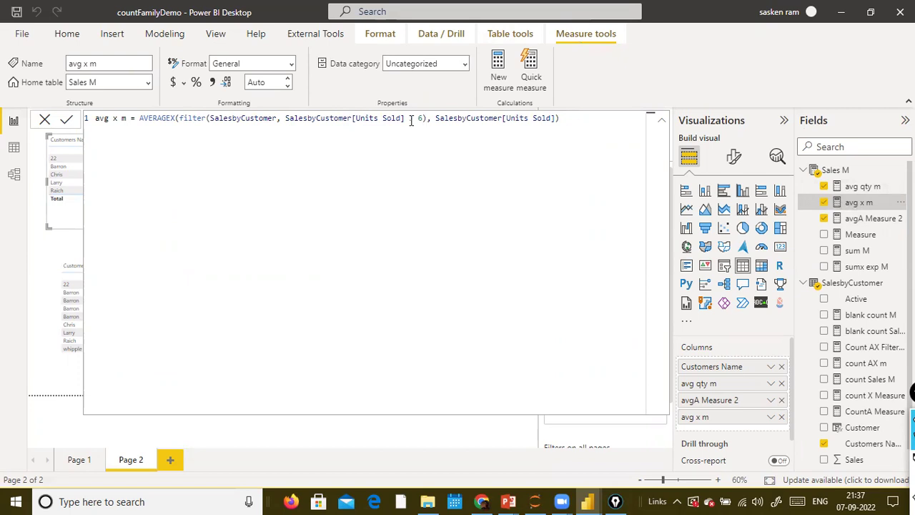
pyautogui.moveTo(180, 120); pyautogui.dragTo(425, 120)
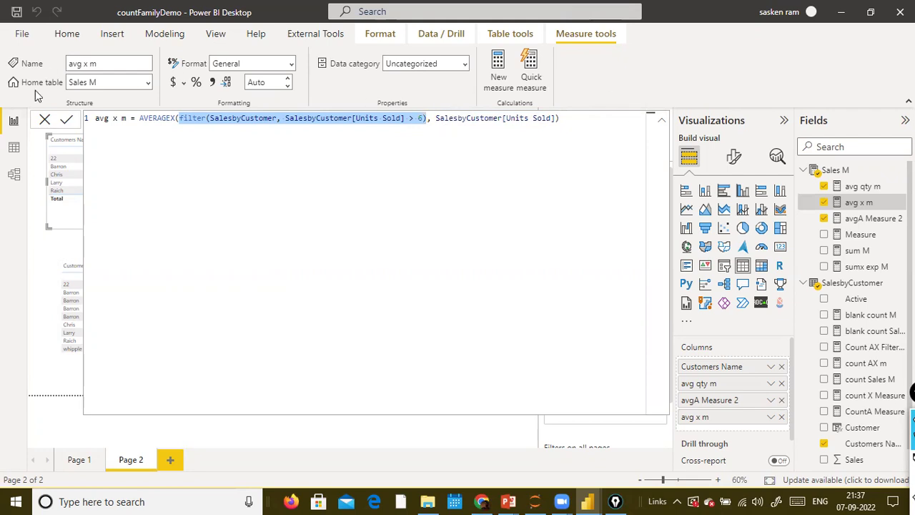
pyautogui.click(45, 120)
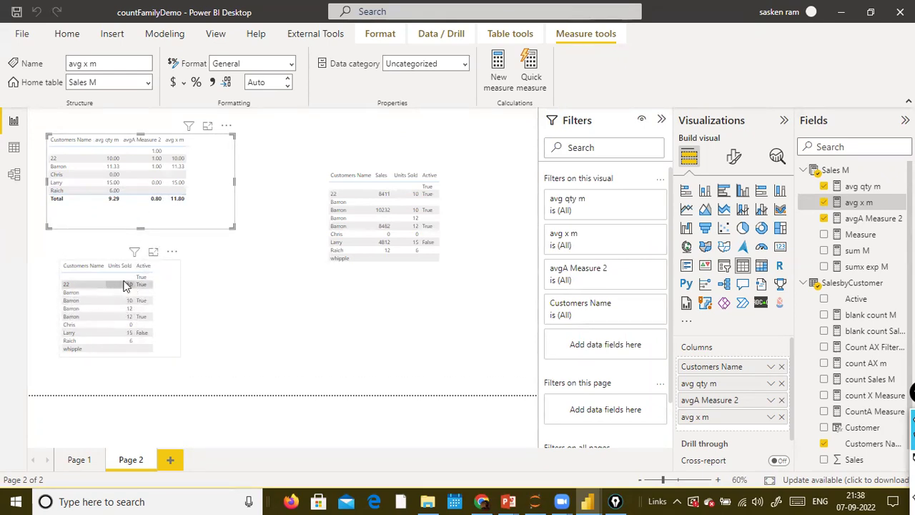
pyautogui.moveTo(130, 347)
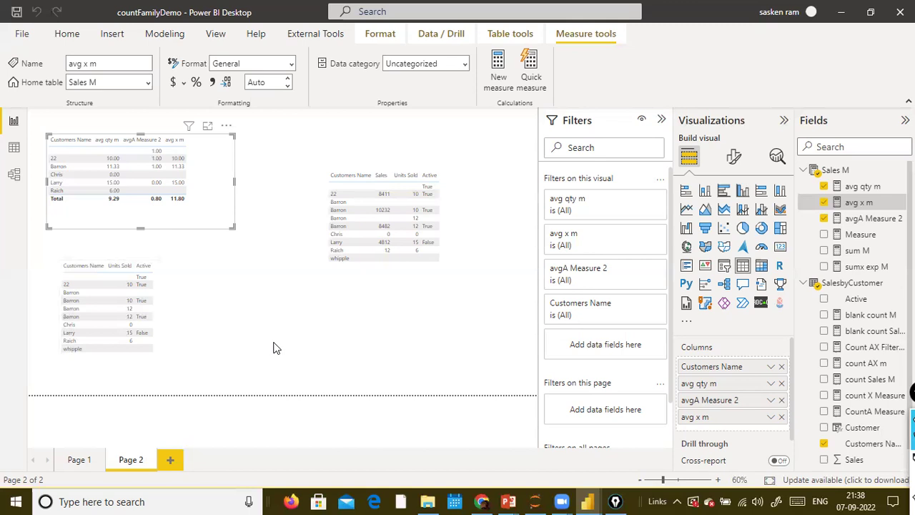
# Compute 34/3 in Calculator, switch back to Power BI Desktop and recheck the avg x m formula without changing it.
pyautogui.press('super')
pyautogui.write('calculator')
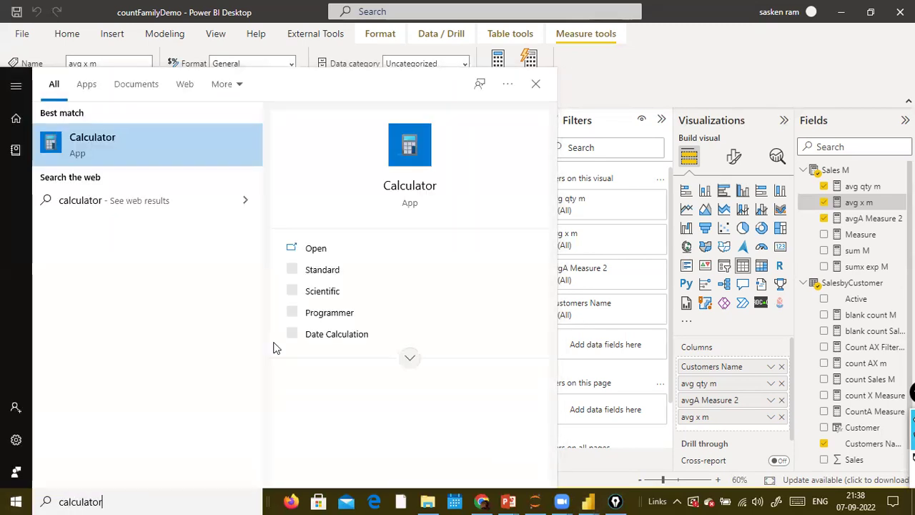
pyautogui.press('Return')
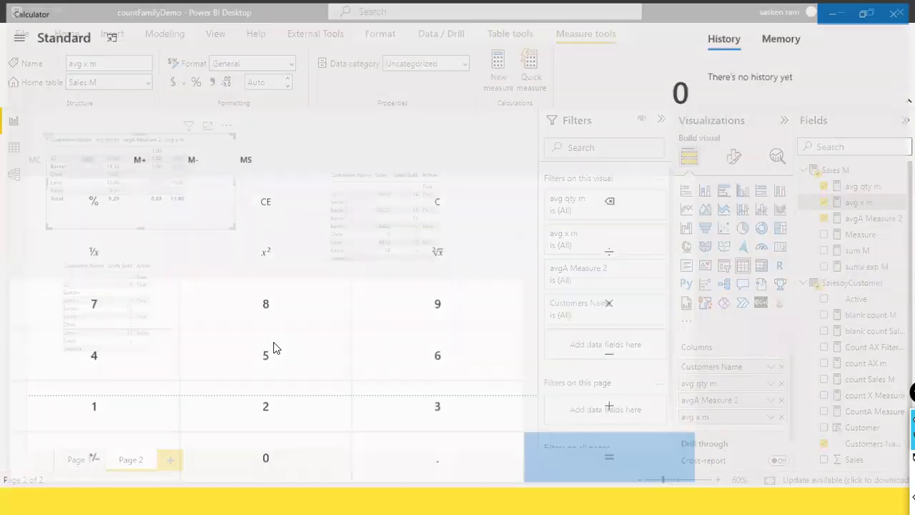
pyautogui.write('34')
pyautogui.write('/3')
pyautogui.press('Return')
pyautogui.hotkey('alt', 'Tab')
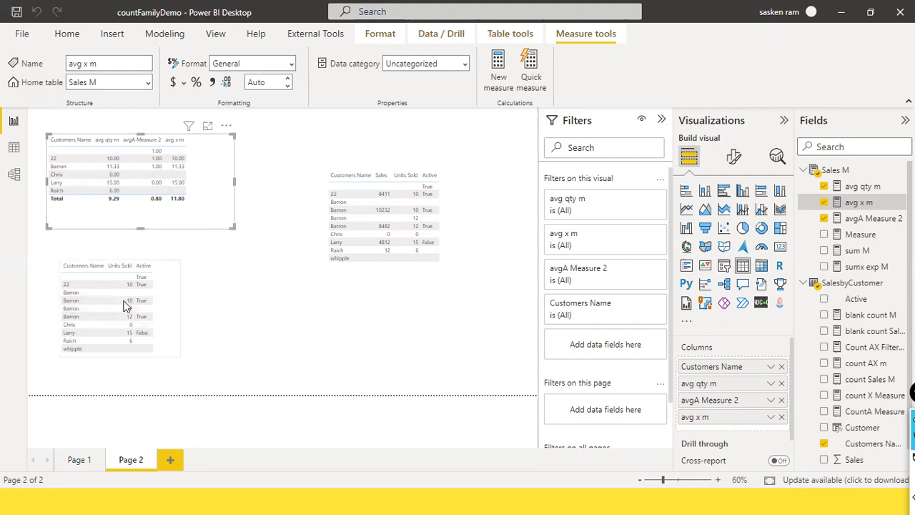
pyautogui.click(855, 203)
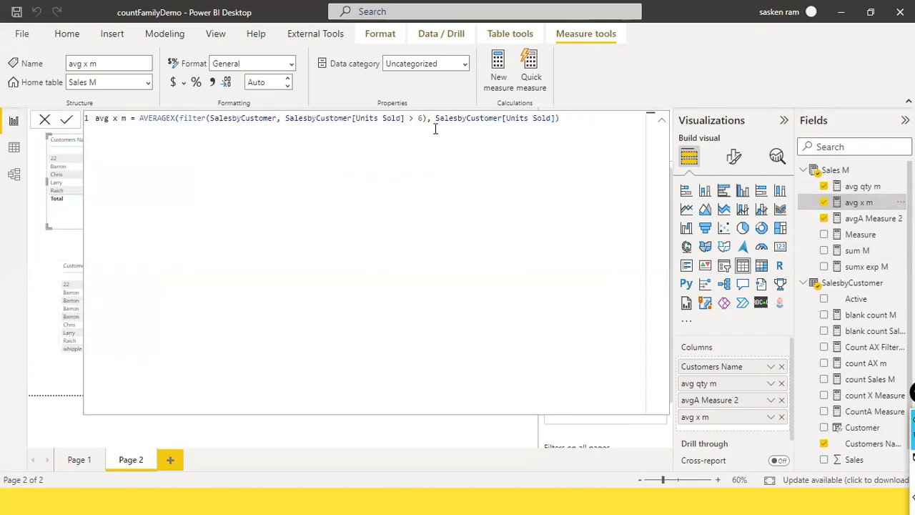
pyautogui.click(45, 120)
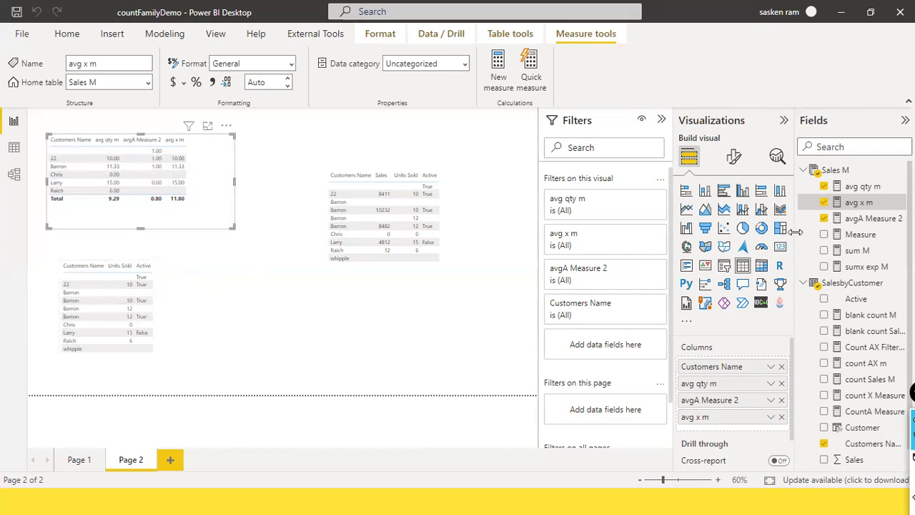
# Review the AVERAGEA formula of avgA Measure 2 without changes and draw an annotation arrow from the Active column to that measure's total.
pyautogui.click(865, 219)
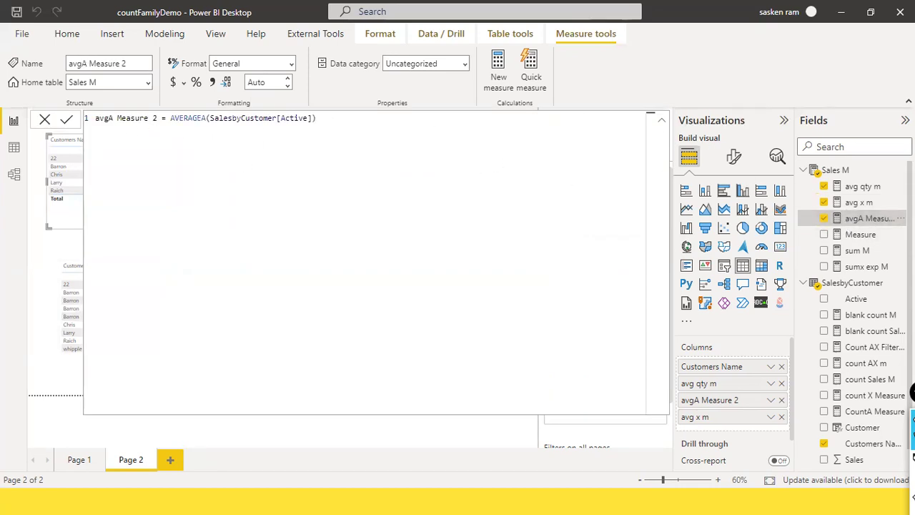
pyautogui.click(45, 120)
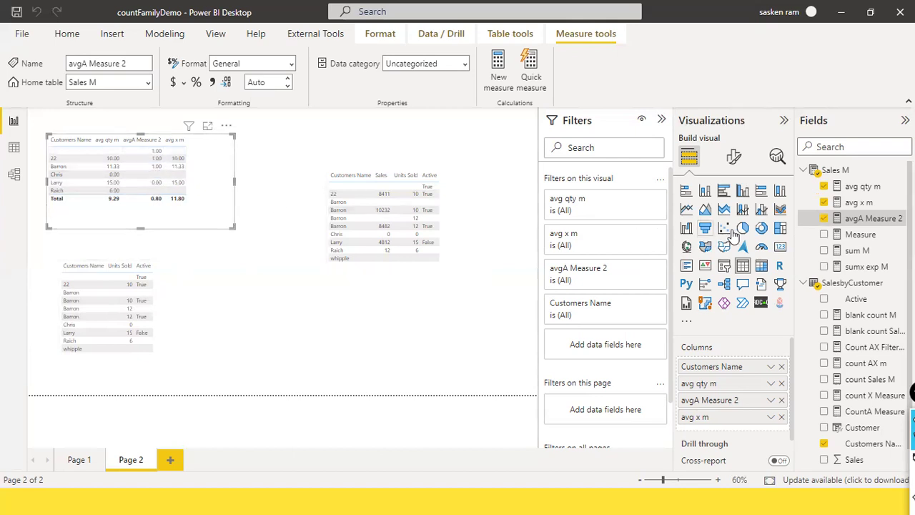
pyautogui.click(868, 219)
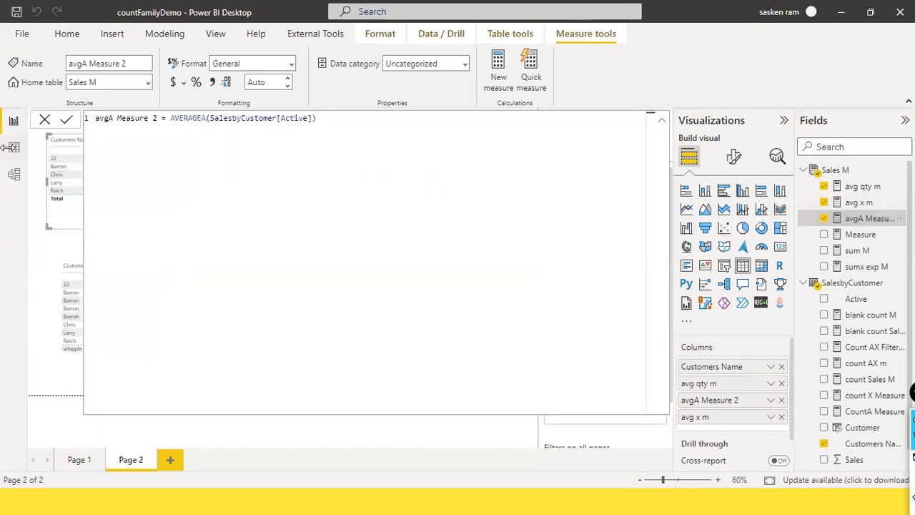
pyautogui.click(44, 121)
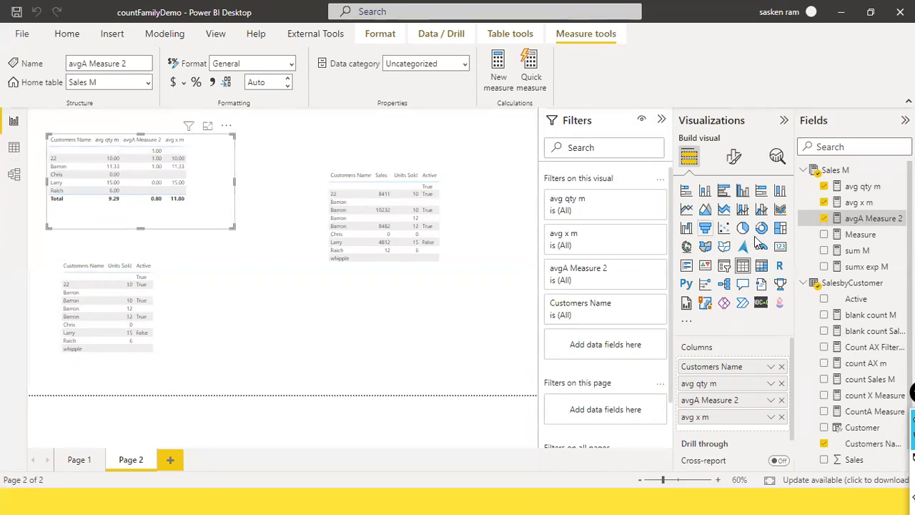
pyautogui.click(861, 220)
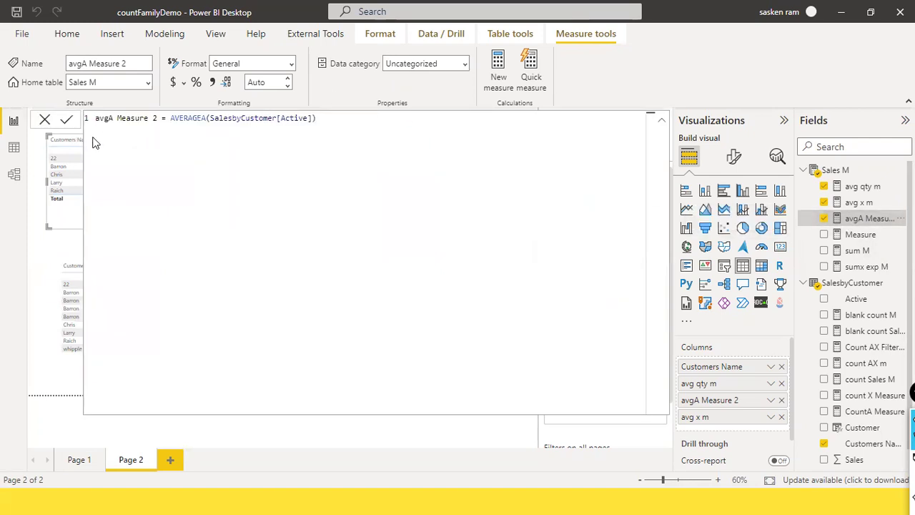
pyautogui.click(44, 120)
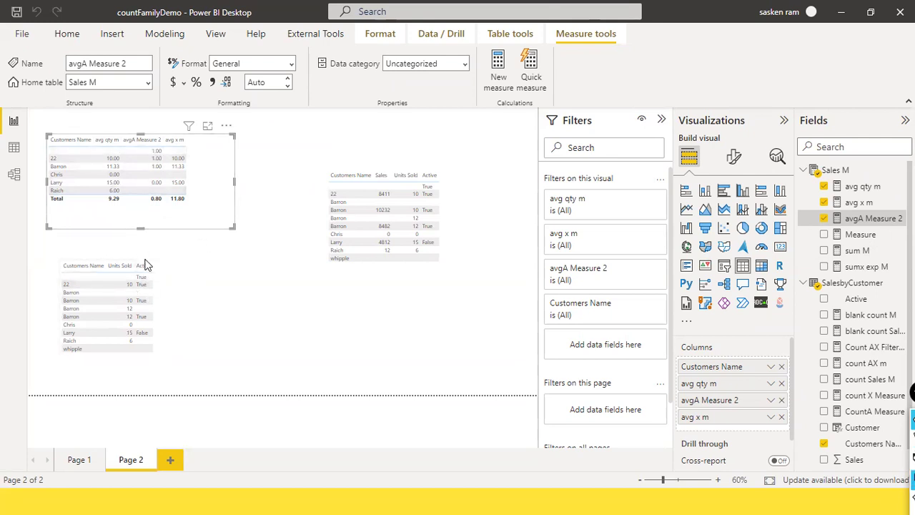
pyautogui.moveTo(146, 263)
pyautogui.mouseDown()
pyautogui.moveTo(143, 242)
pyautogui.moveTo(158, 212)
pyautogui.mouseUp()
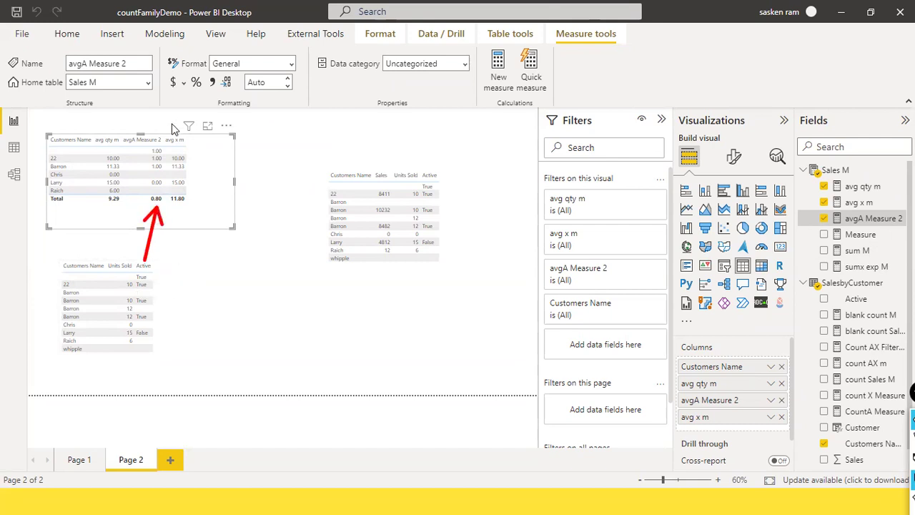